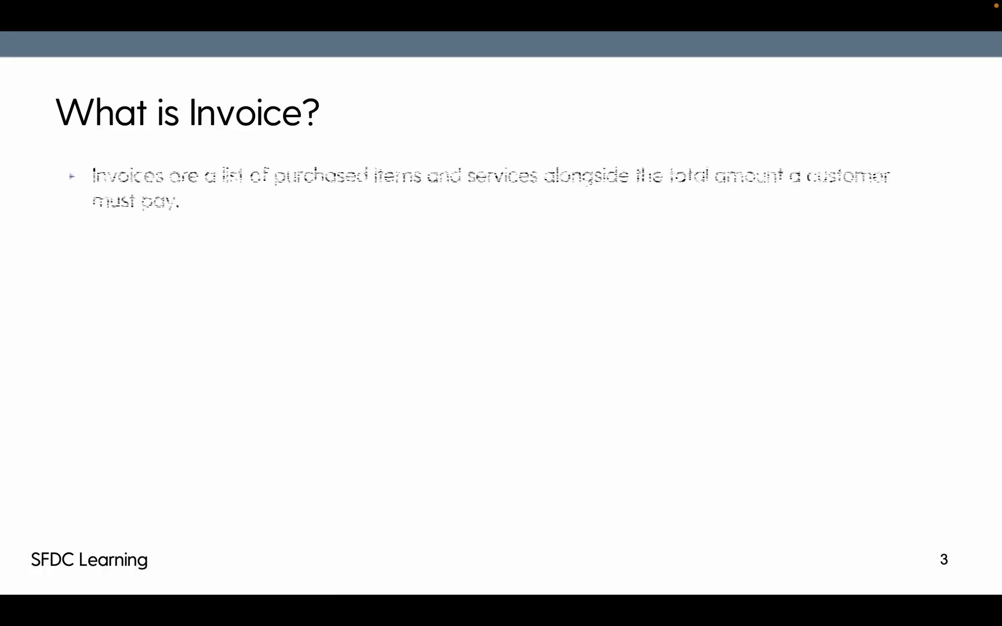
key(Right)
key(Right)
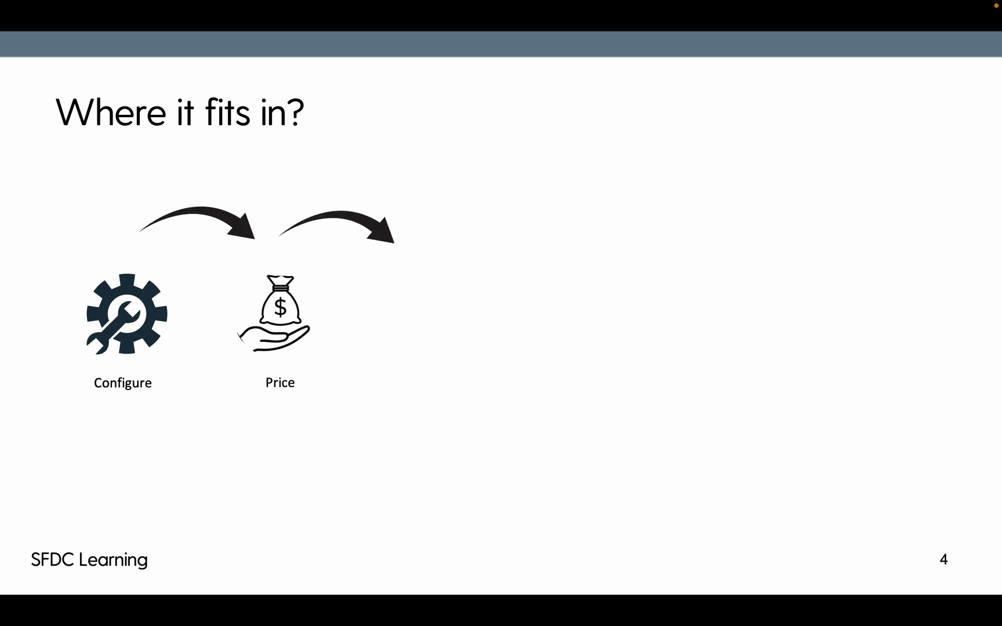
key(Right)
key(Right)
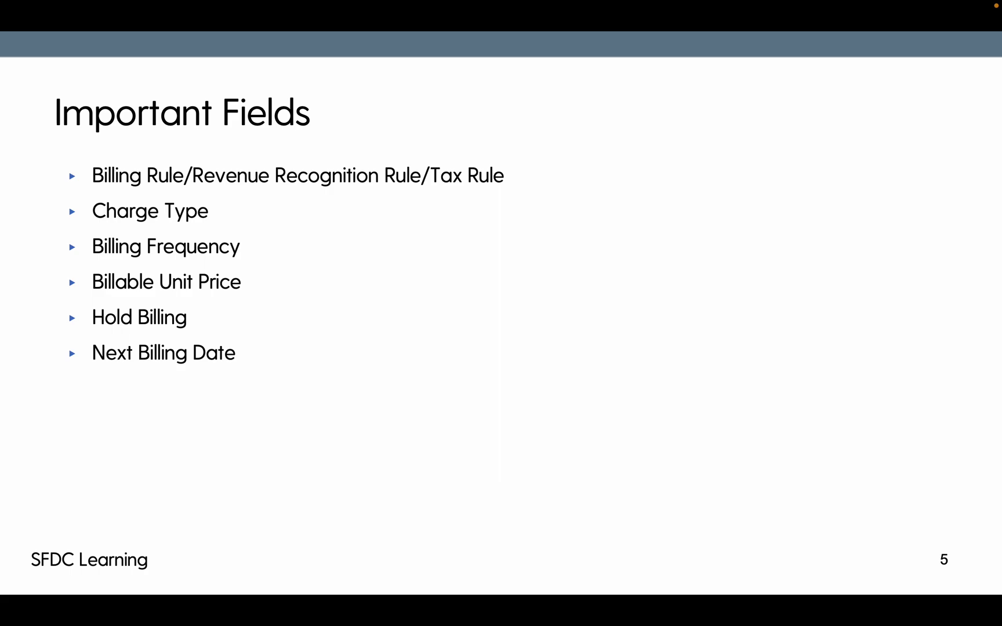
key(Right)
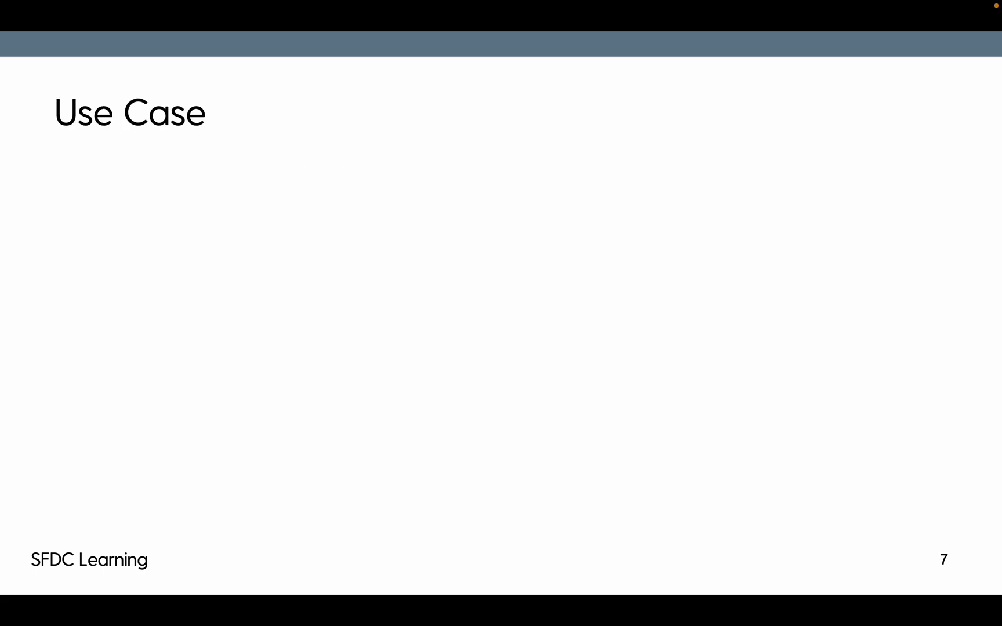
- Advance to the Use Case slide and reveal its first two bullets
key(Right)
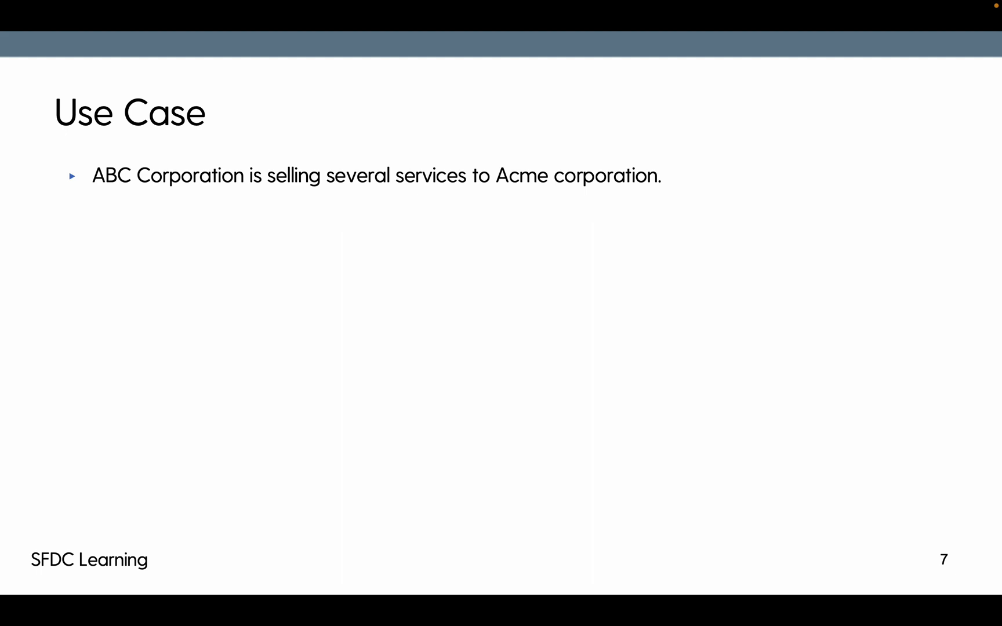
key(Right)
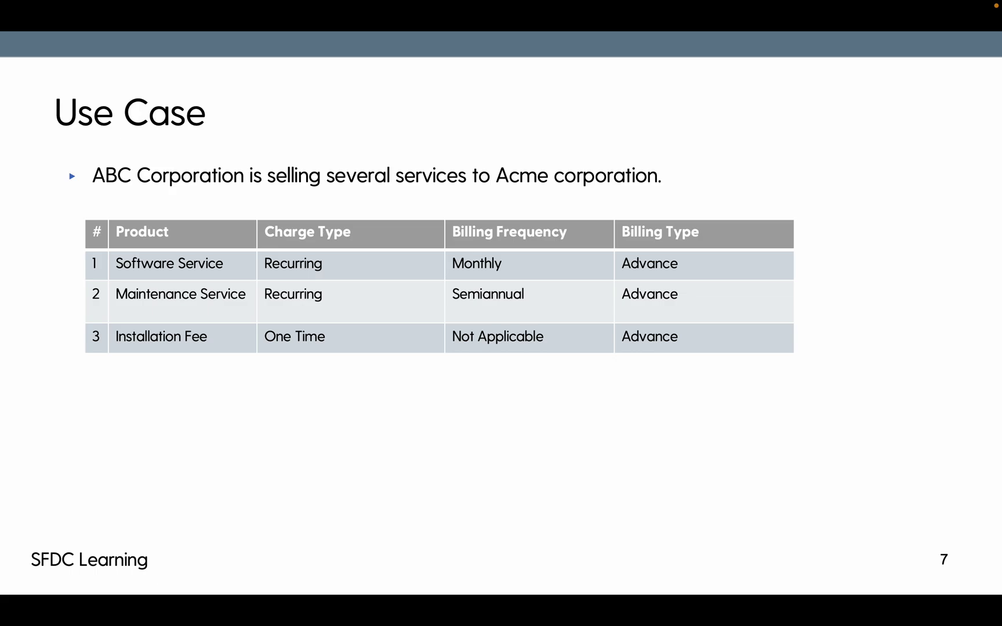
key(Right)
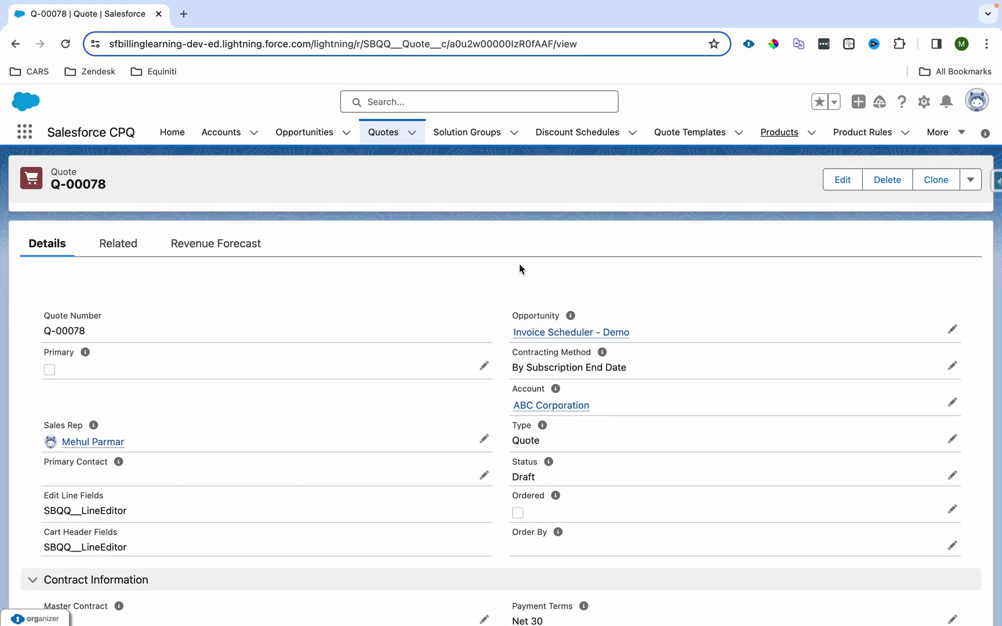
- Add Software Services, Maintenance Service and Installation Fee to the quote lines via Edit Lines
click(972, 180)
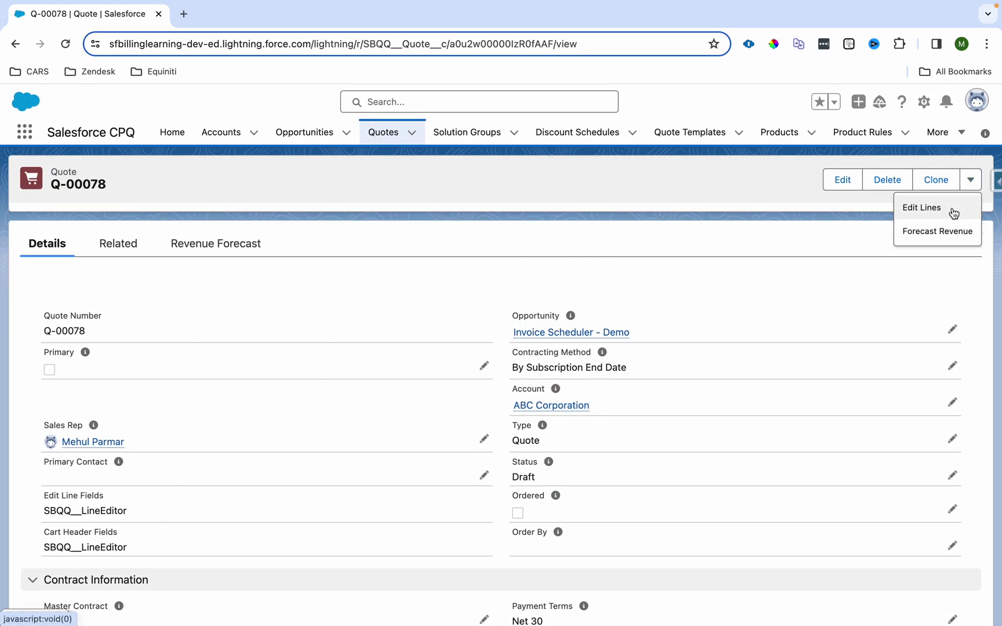
click(963, 208)
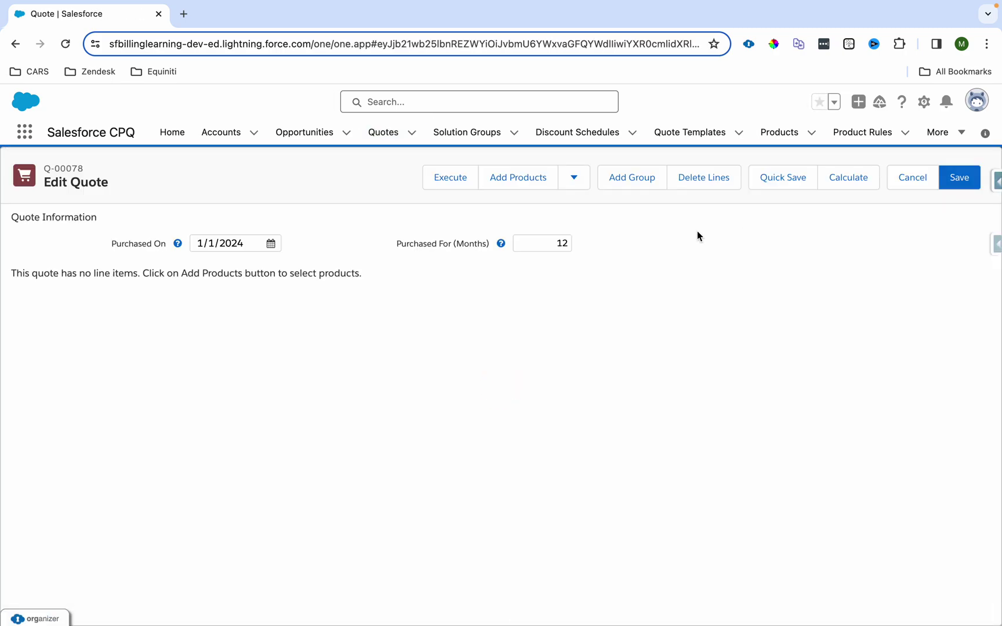
click(524, 185)
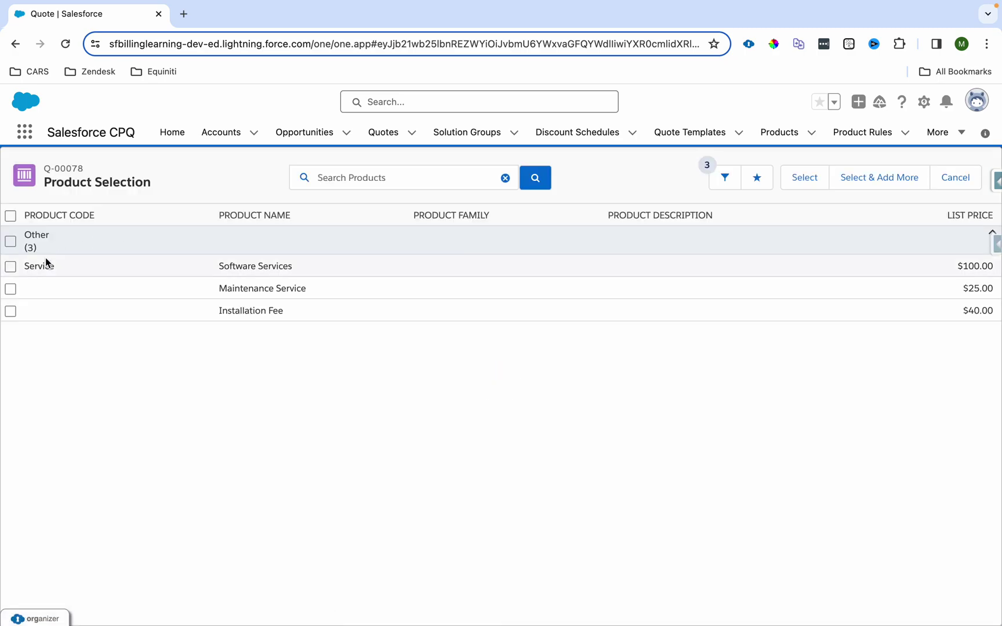
click(10, 241)
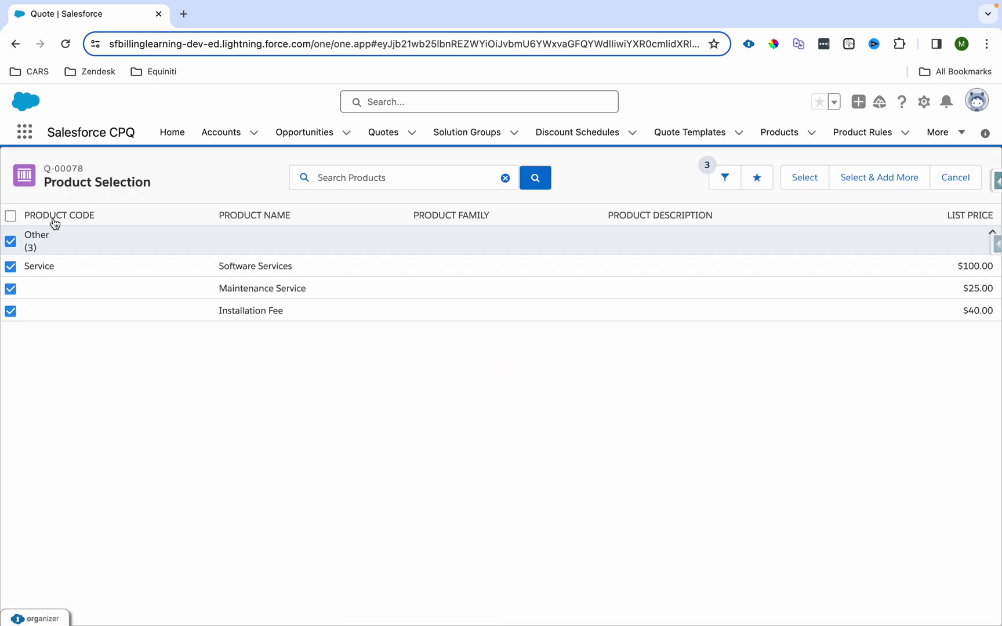
click(804, 180)
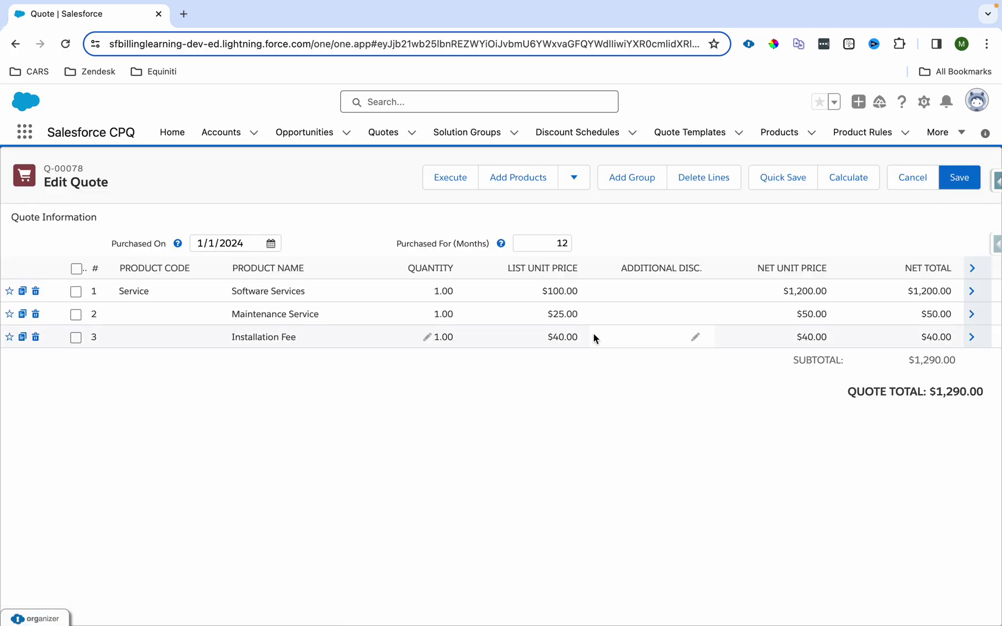
- Review the list and net unit prices, then save the $1,290.00 quote lines
click(573, 292)
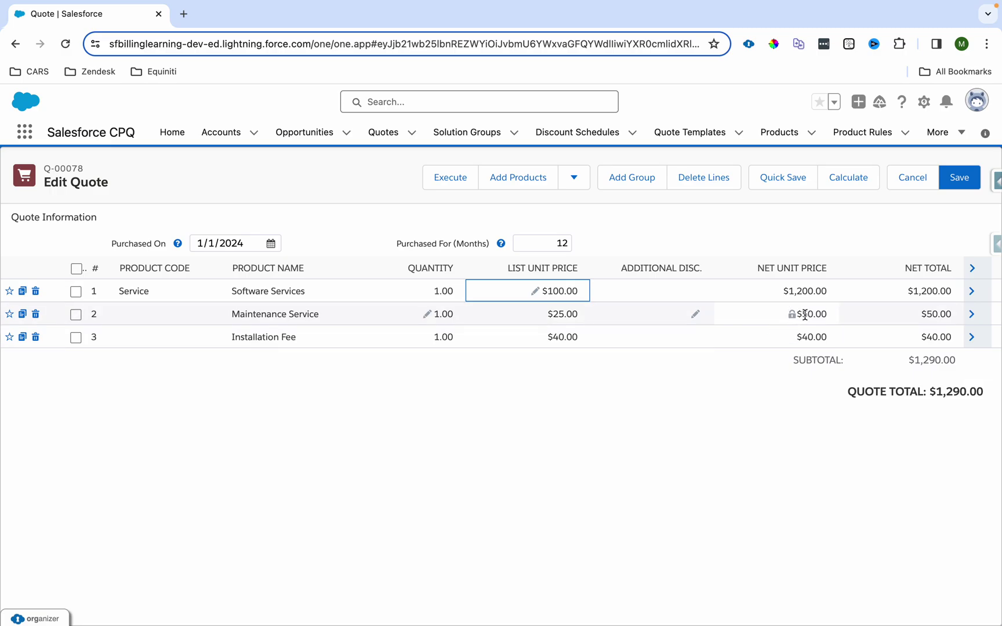
click(832, 315)
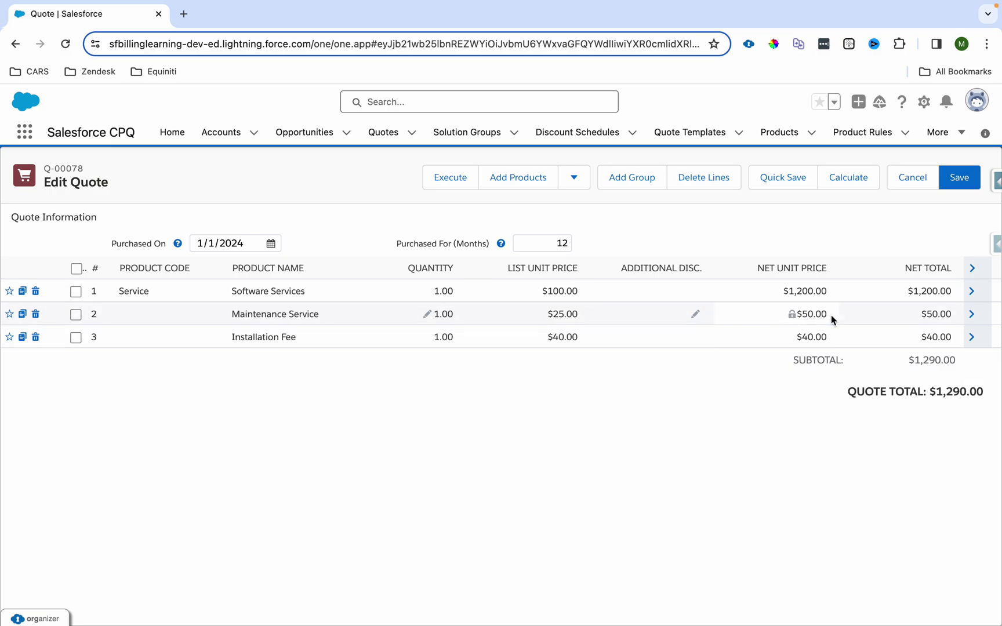
click(556, 314)
click(575, 314)
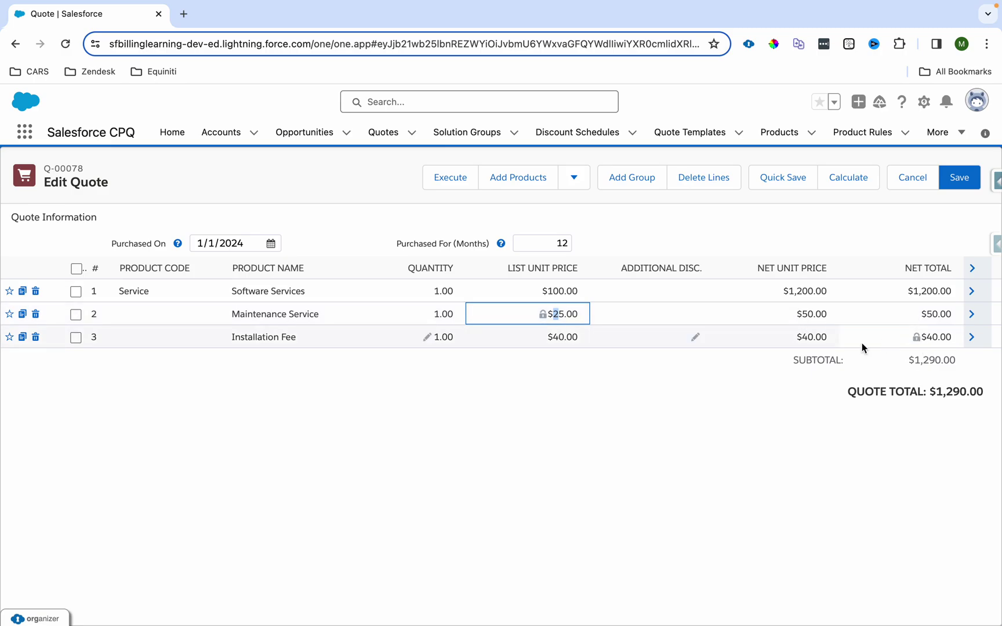
click(958, 178)
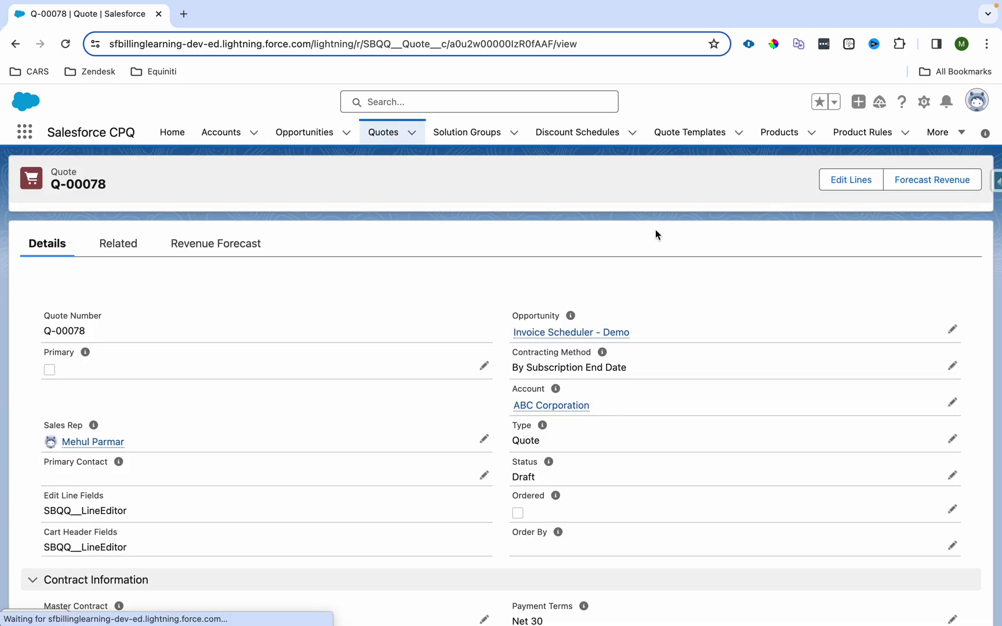
- Mark quote Q-00078 as Primary and then as Ordered, saving each change
click(484, 366)
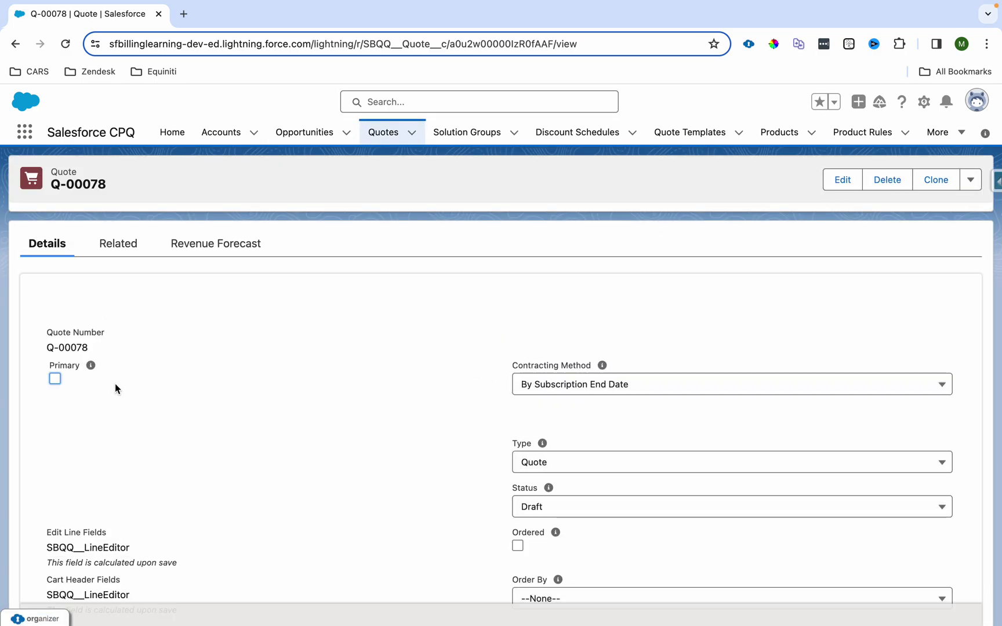
click(55, 390)
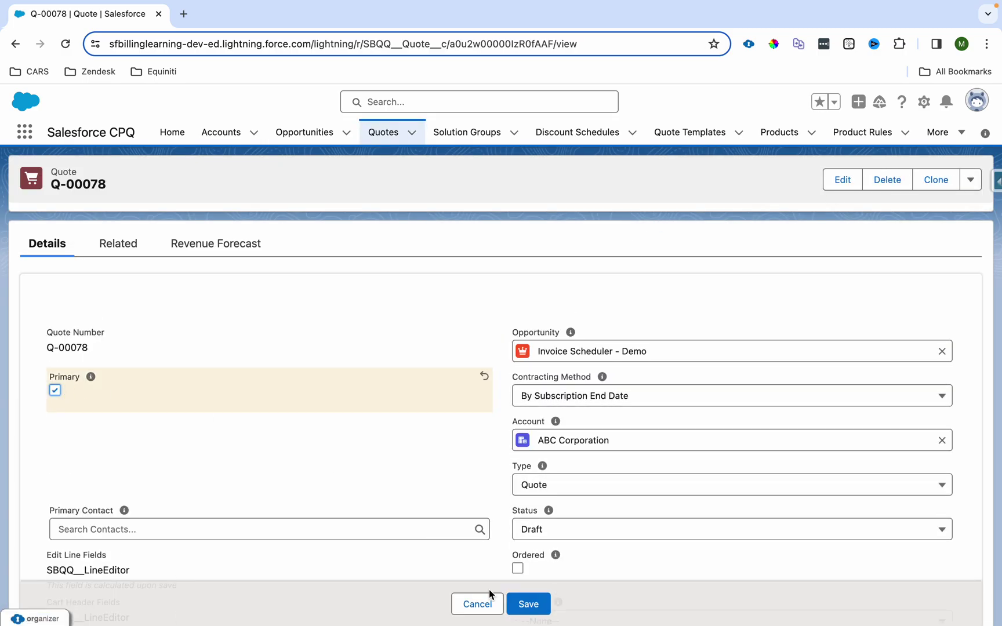
click(528, 604)
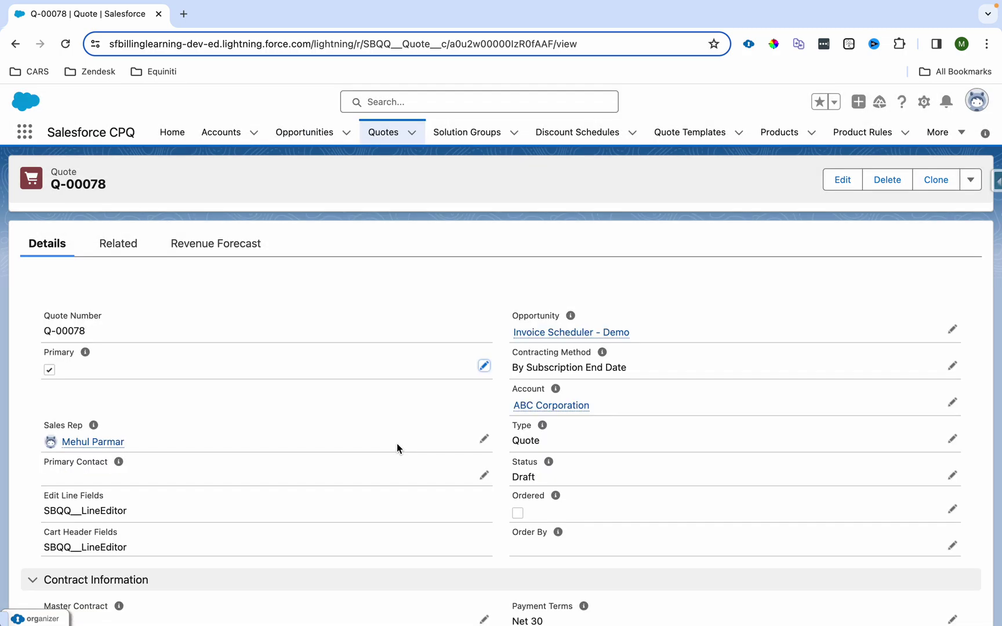
double_click(517, 515)
click(518, 519)
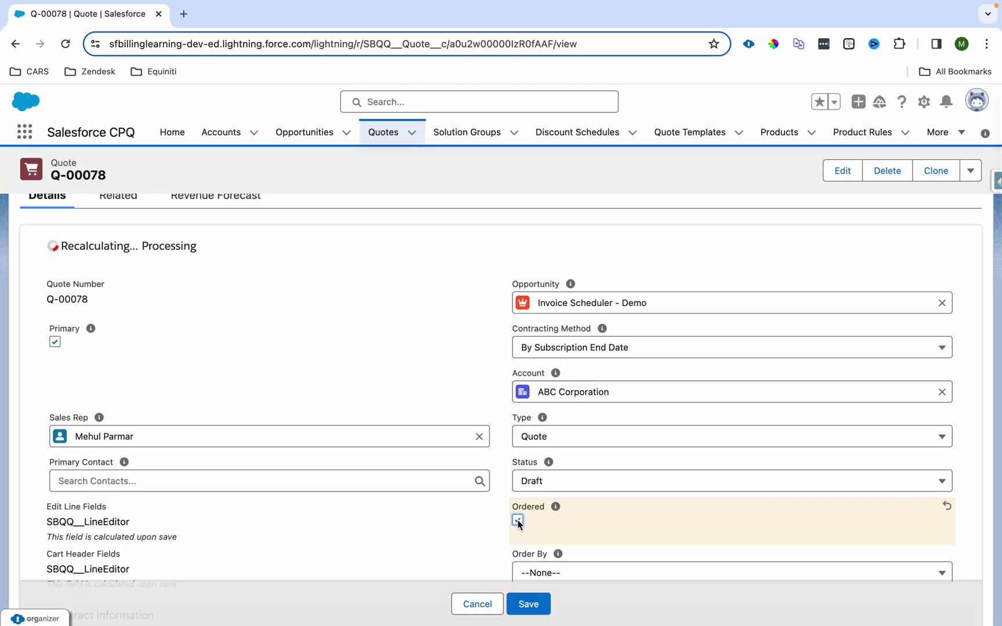
click(525, 603)
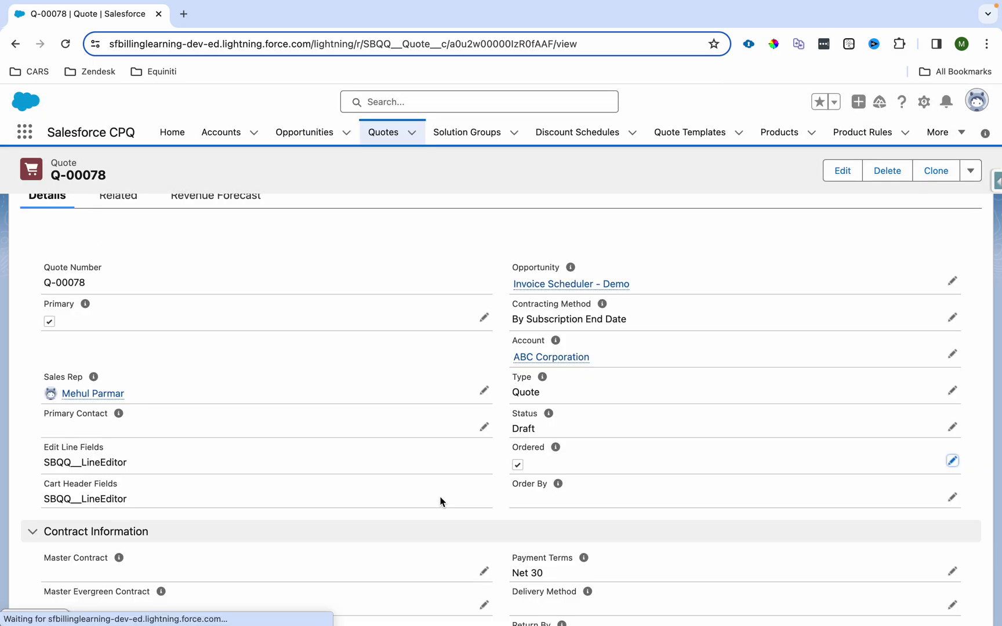
- Open order 00000167 from the quote's related records and view its details
click(131, 249)
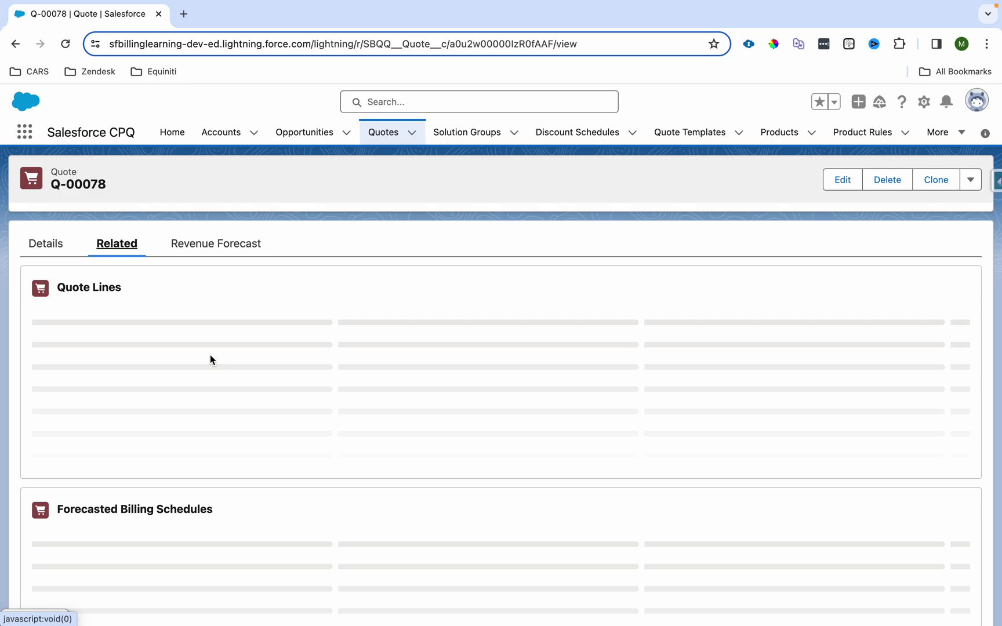
scroll(210, 360, down, 4)
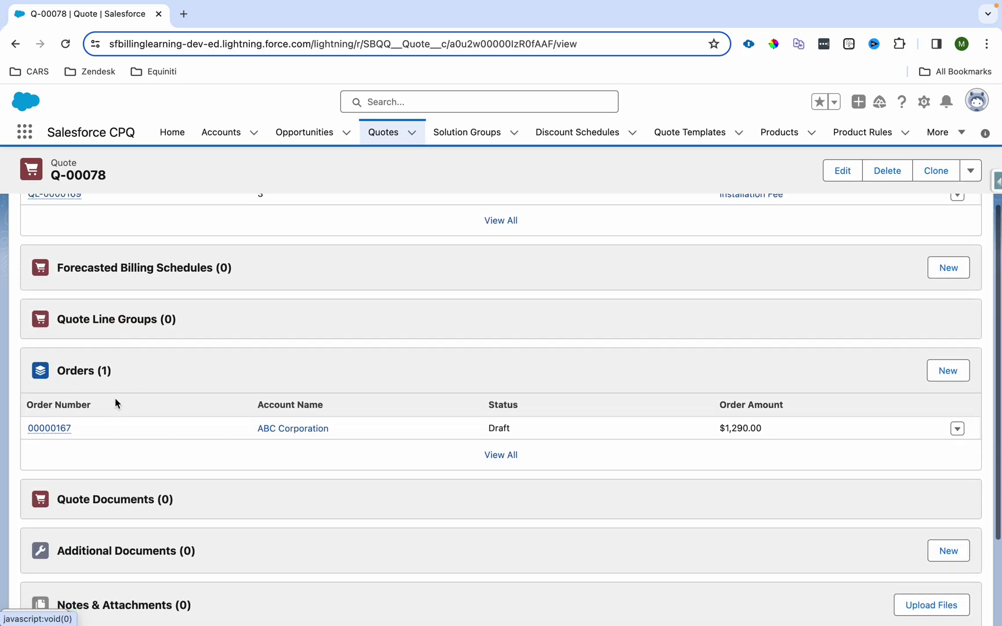
click(65, 429)
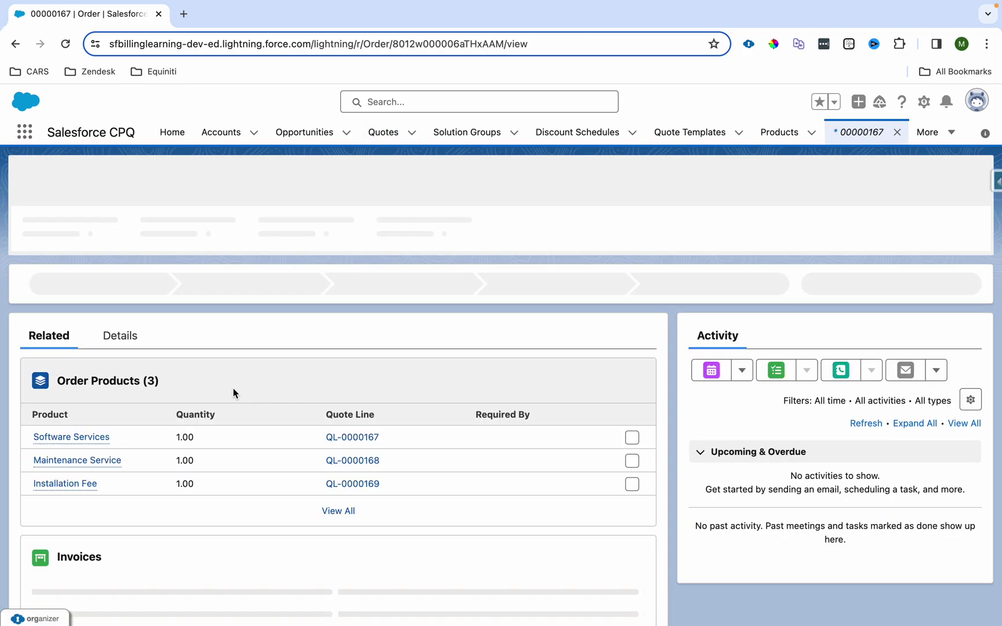
click(123, 337)
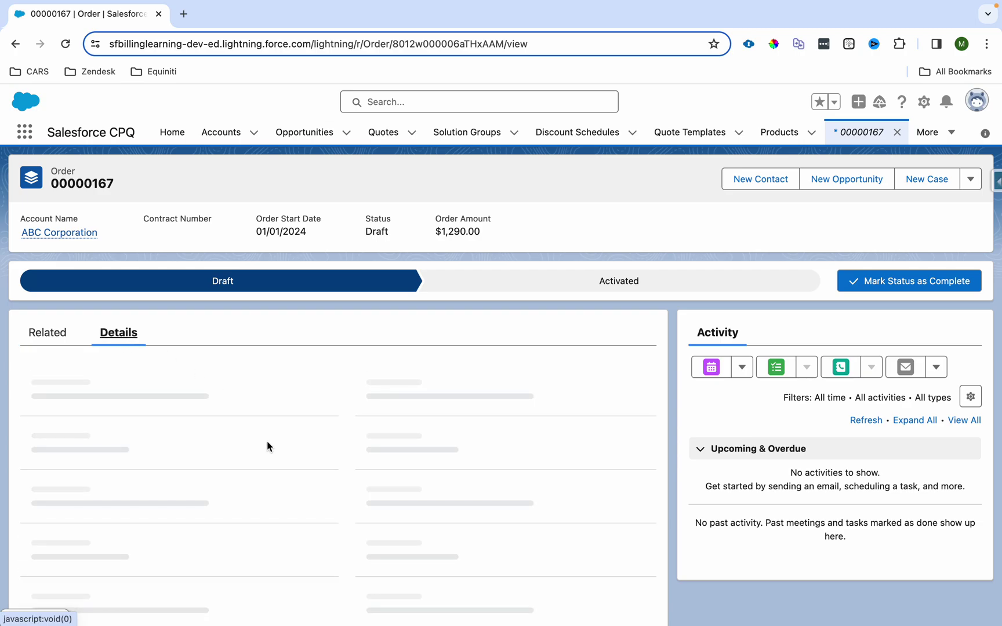
scroll(266, 446, down, 1)
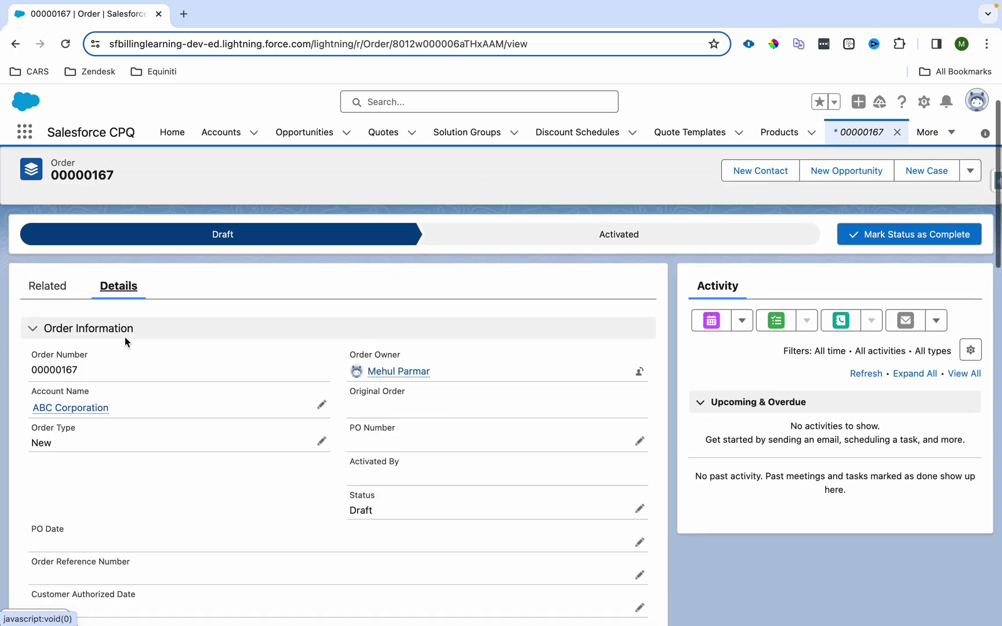
- Check all three order products show Next Billing Date 01/01/2024, then return to the order
click(37, 278)
click(342, 464)
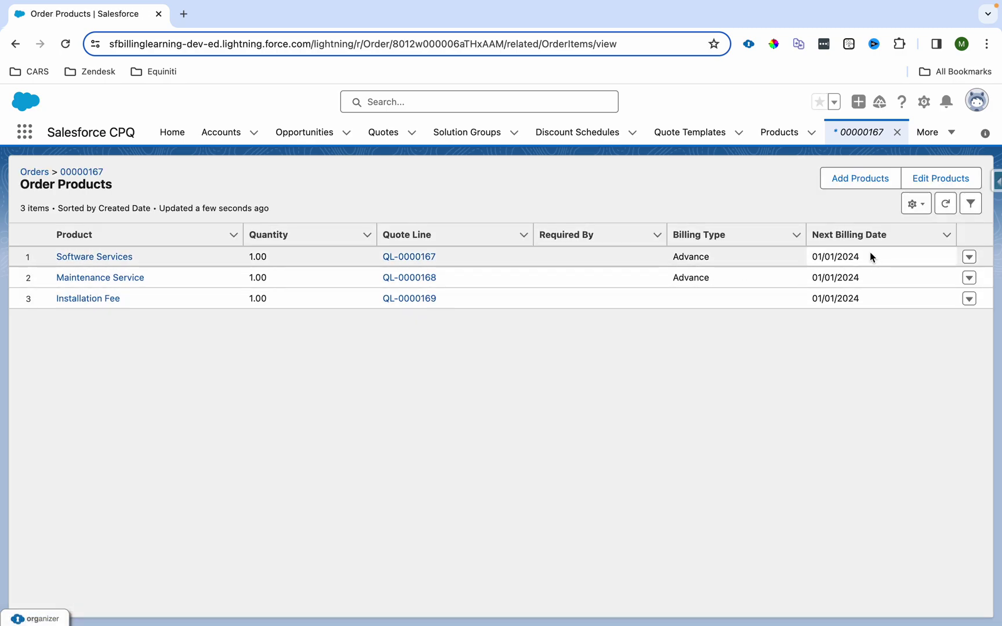
drag(870, 255, 796, 257)
drag(870, 277, 811, 277)
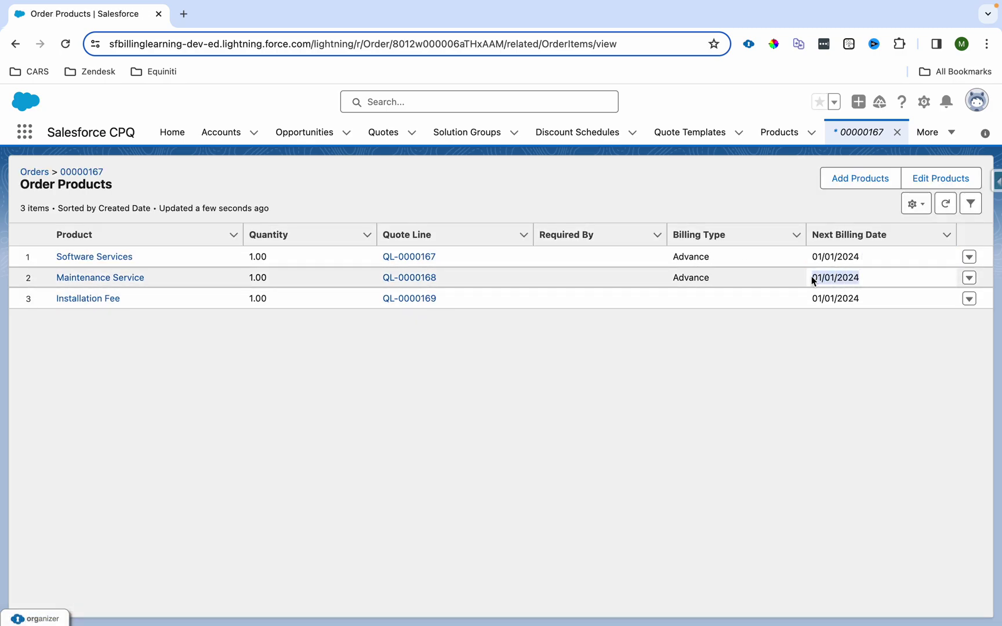
drag(861, 299, 813, 299)
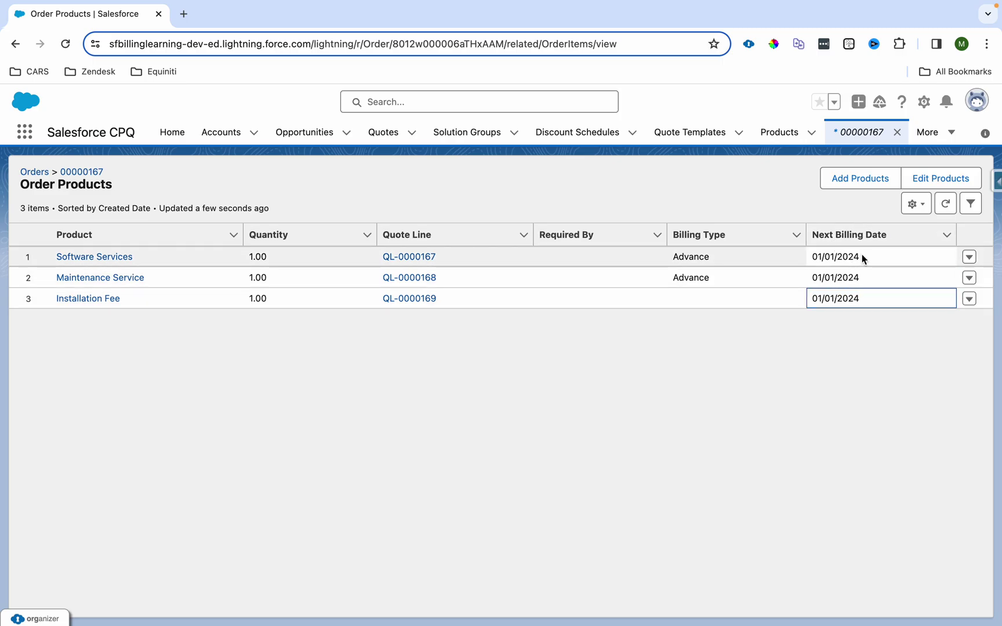
drag(861, 256, 812, 256)
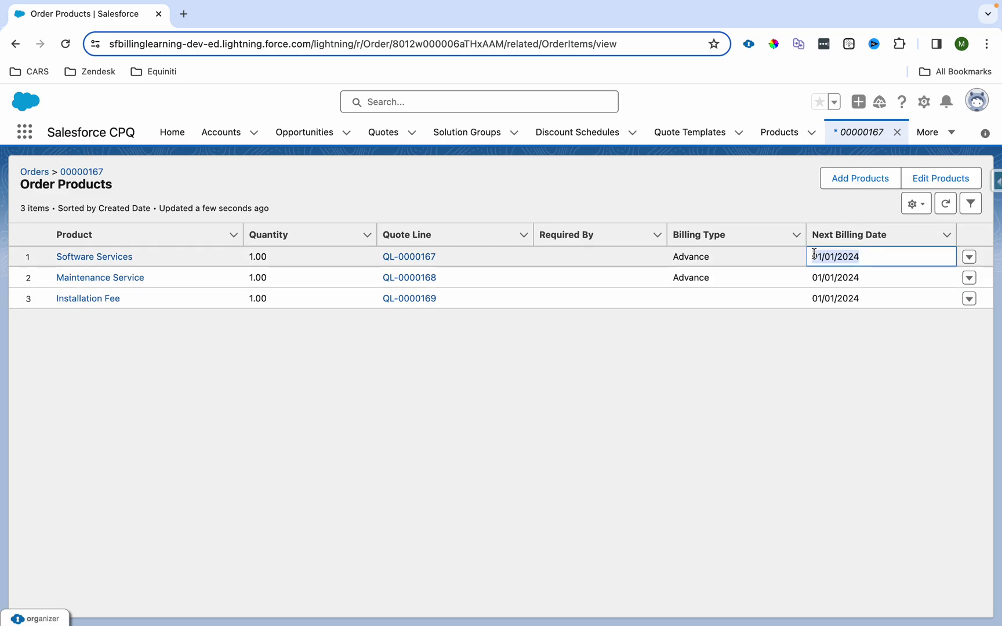
click(97, 173)
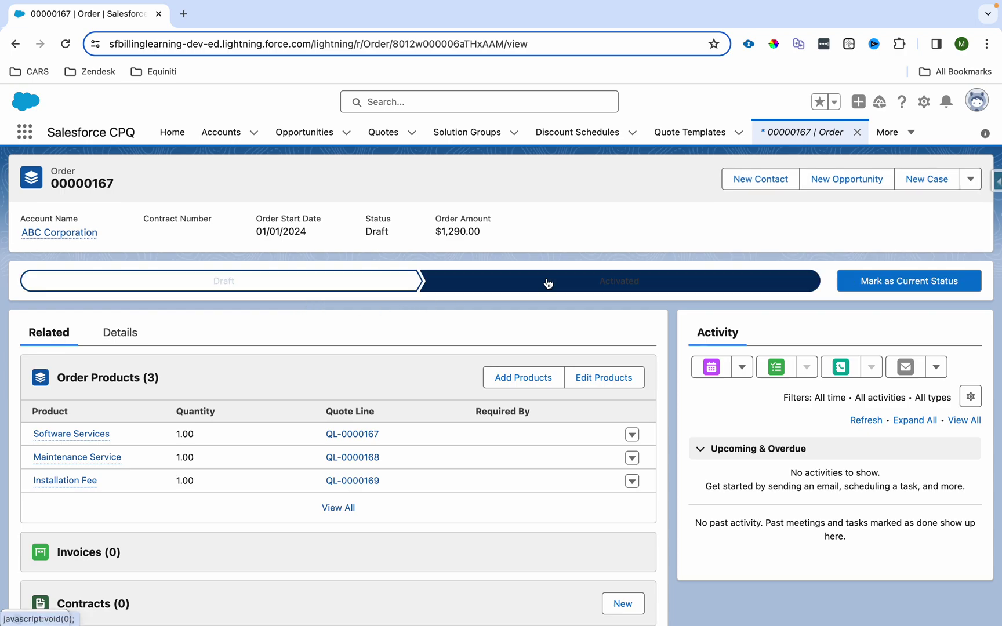
- Mark order 00000167's status as Activated
click(548, 283)
click(872, 276)
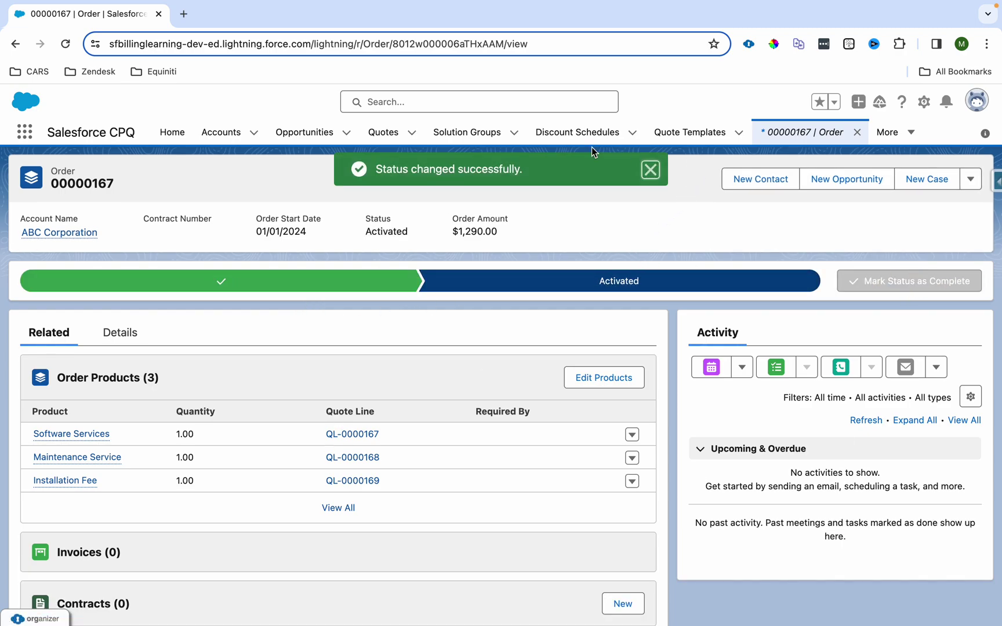
click(120, 332)
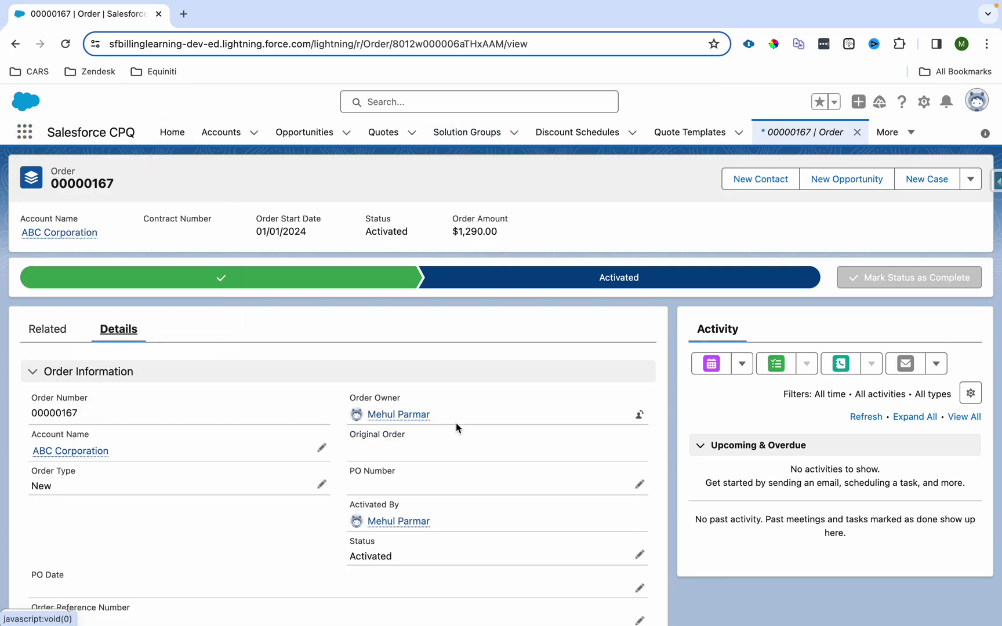
scroll(456, 423, down, 5)
scroll(455, 427, down, 9)
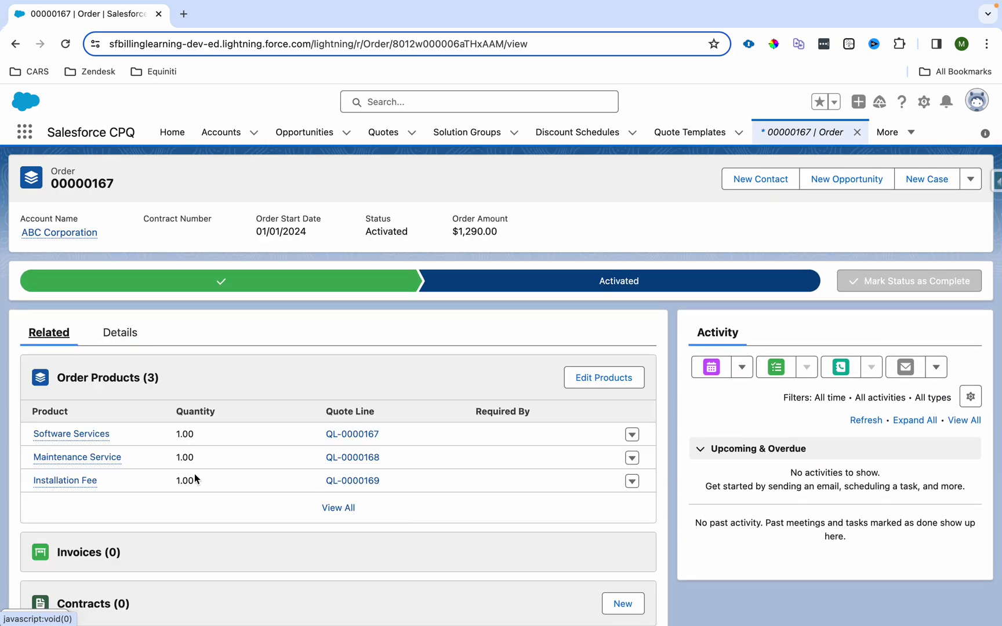
- Set the order's Invoice Batch to Batch 2 and save
click(129, 343)
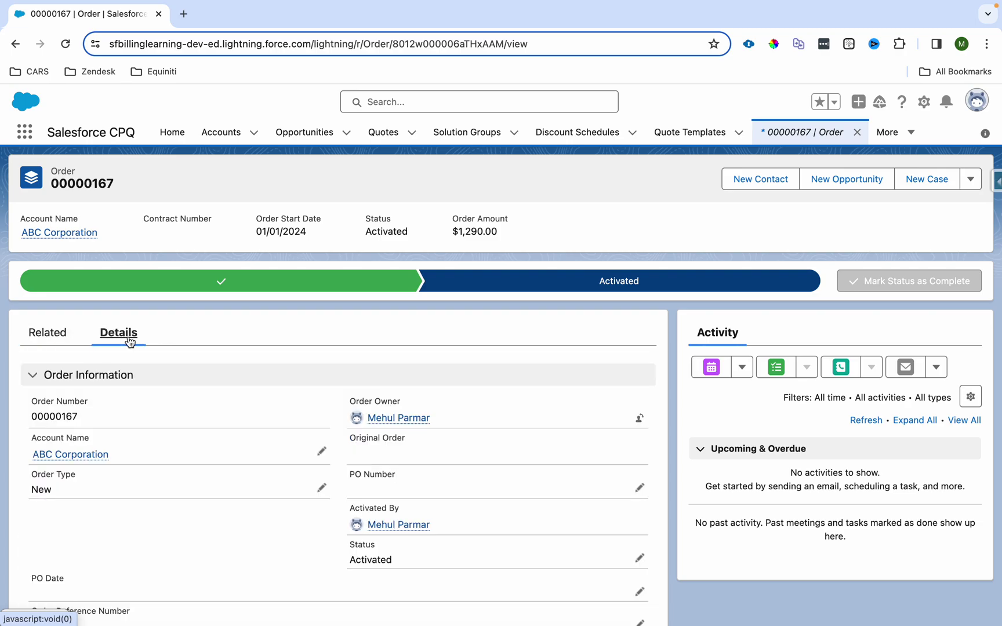
scroll(280, 399, down, 5)
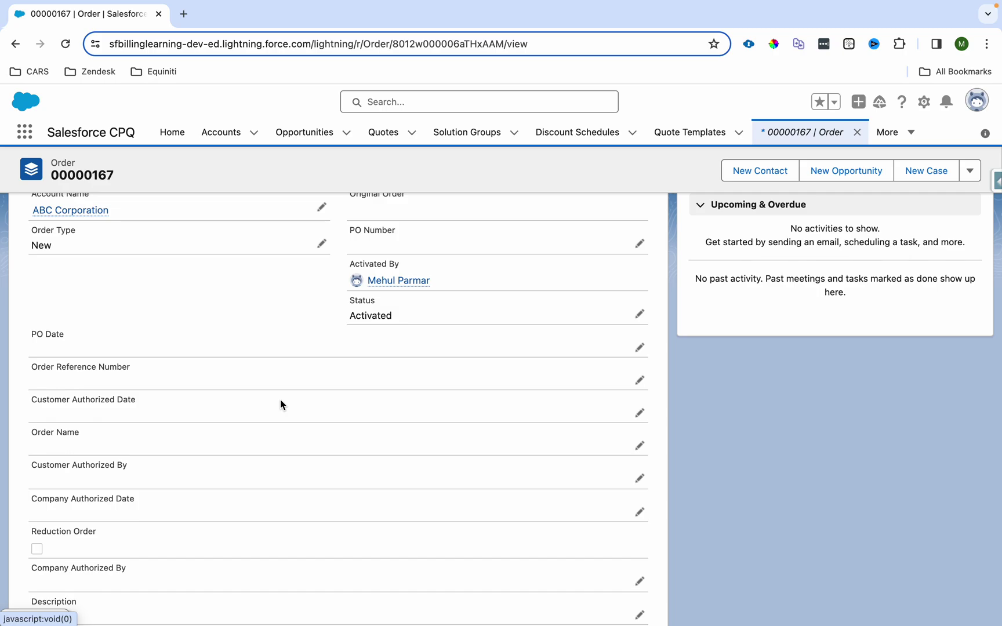
scroll(280, 399, down, 6)
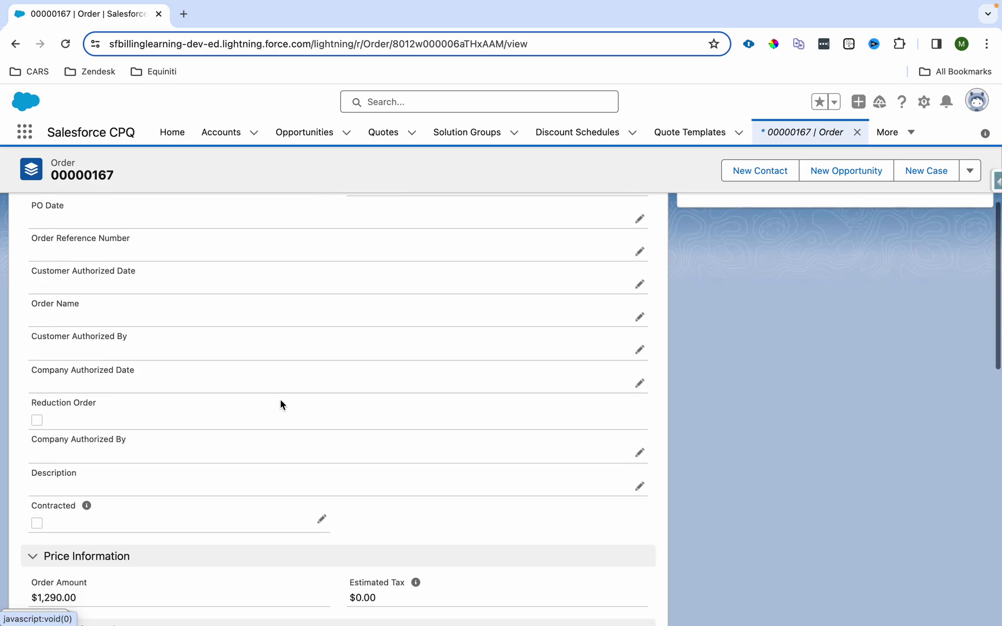
scroll(445, 441, down, 4)
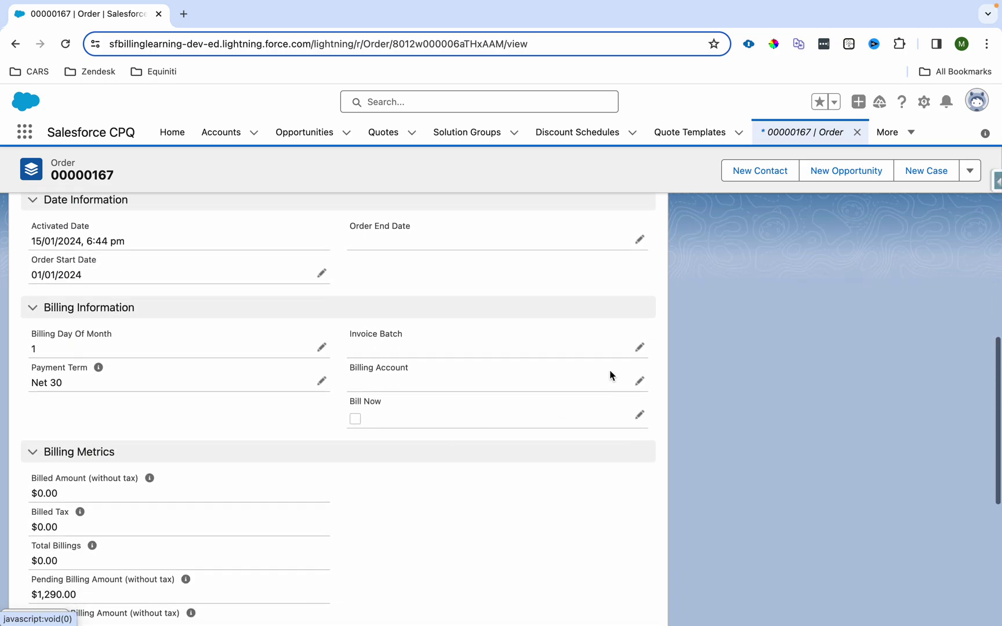
click(638, 349)
click(528, 366)
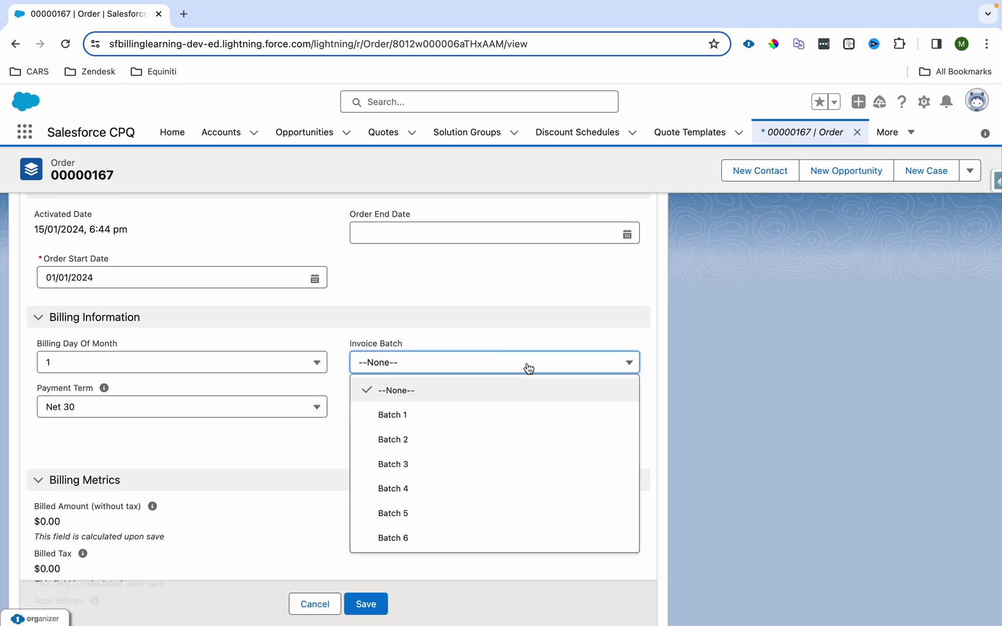
click(516, 442)
click(366, 604)
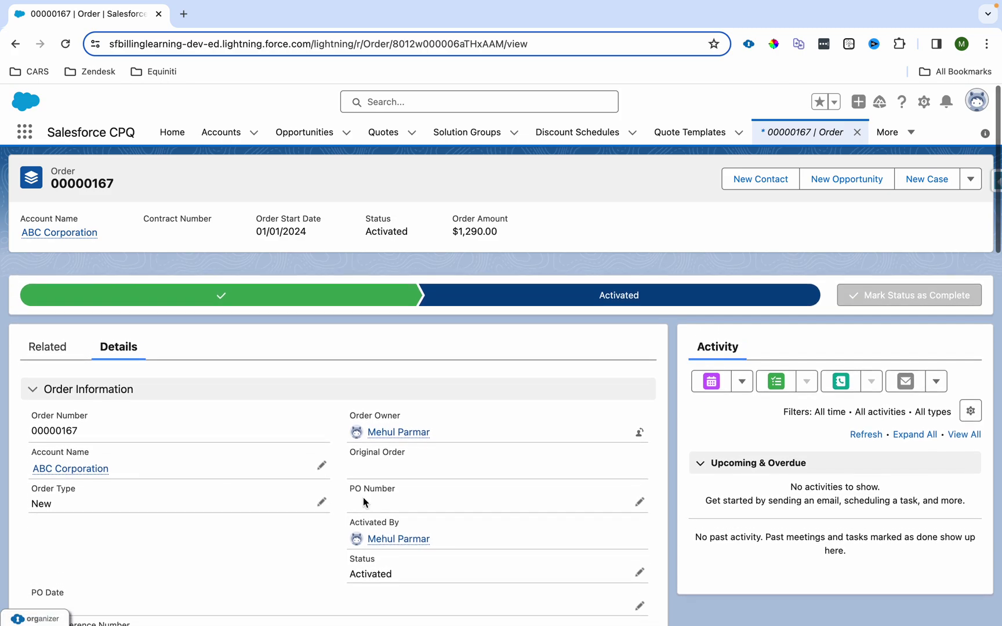
- Open Invoice Schedulers from the App Launcher in a new browser tab
click(25, 132)
text(i)
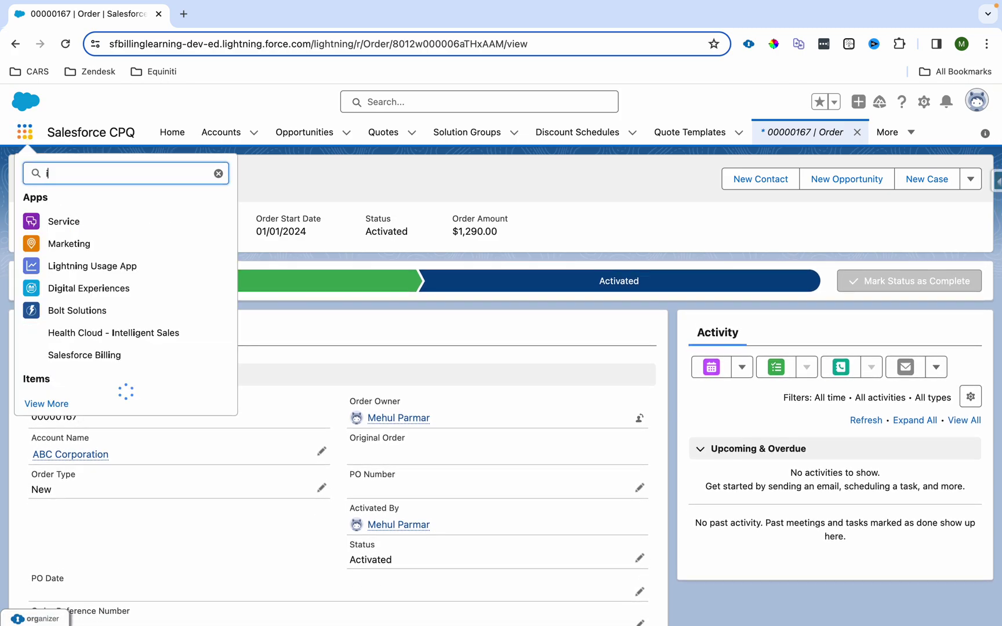
text(nvoice sc)
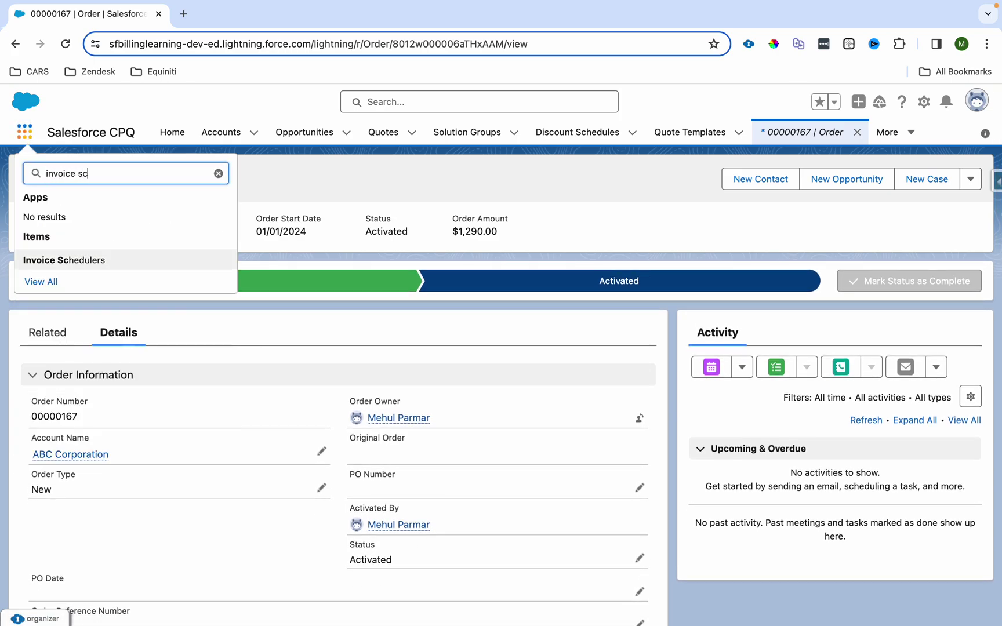
right_click(84, 262)
click(102, 267)
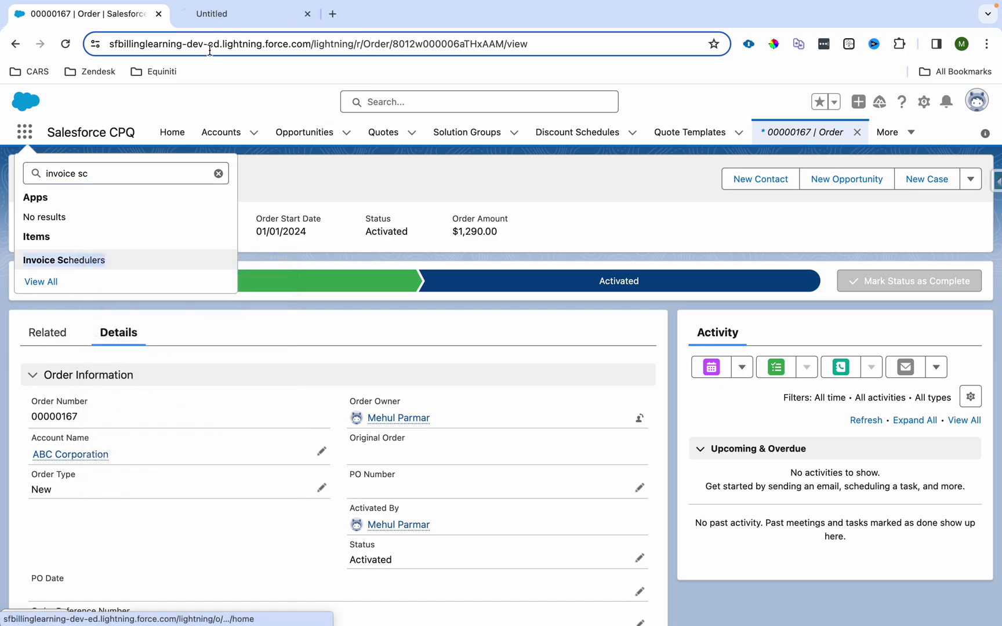
click(237, 17)
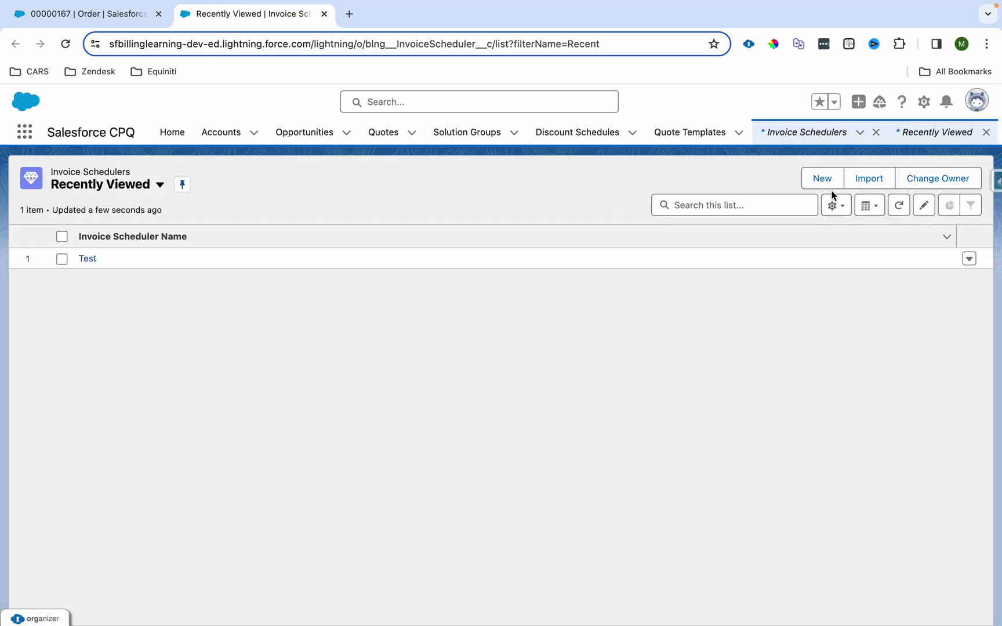
- Create a new scheduler named 'Test Invoice Scheduler', type Once, with Batch 2 chosen
click(831, 186)
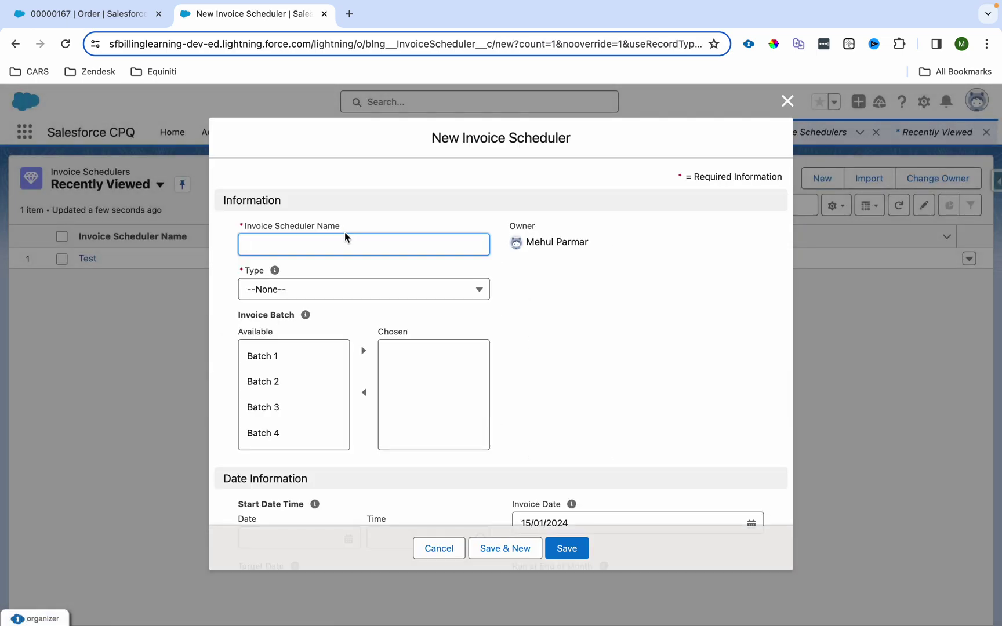
text(Test Invoice Sch)
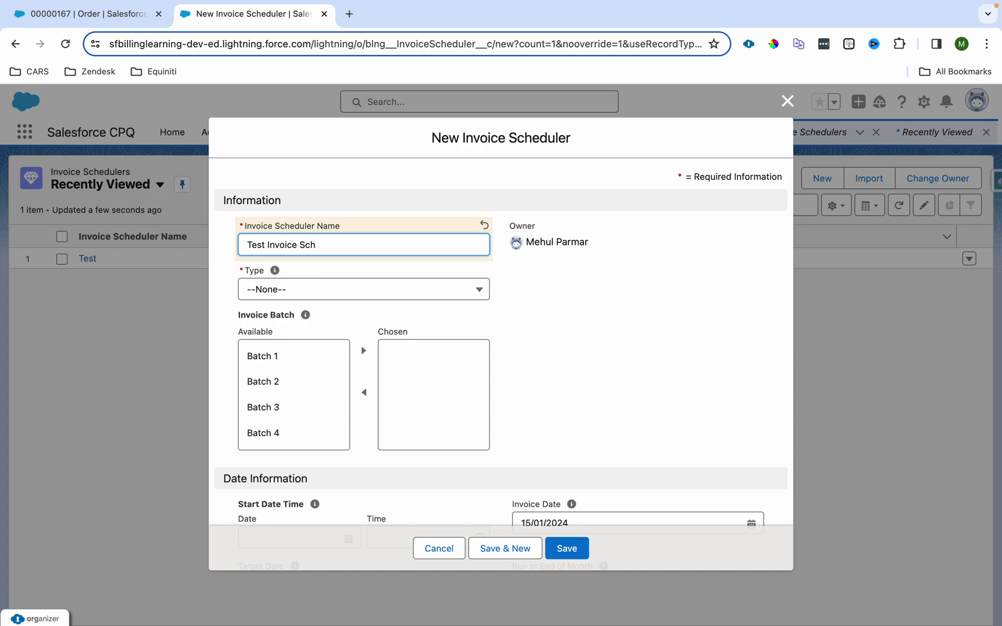
text(eduler)
click(327, 296)
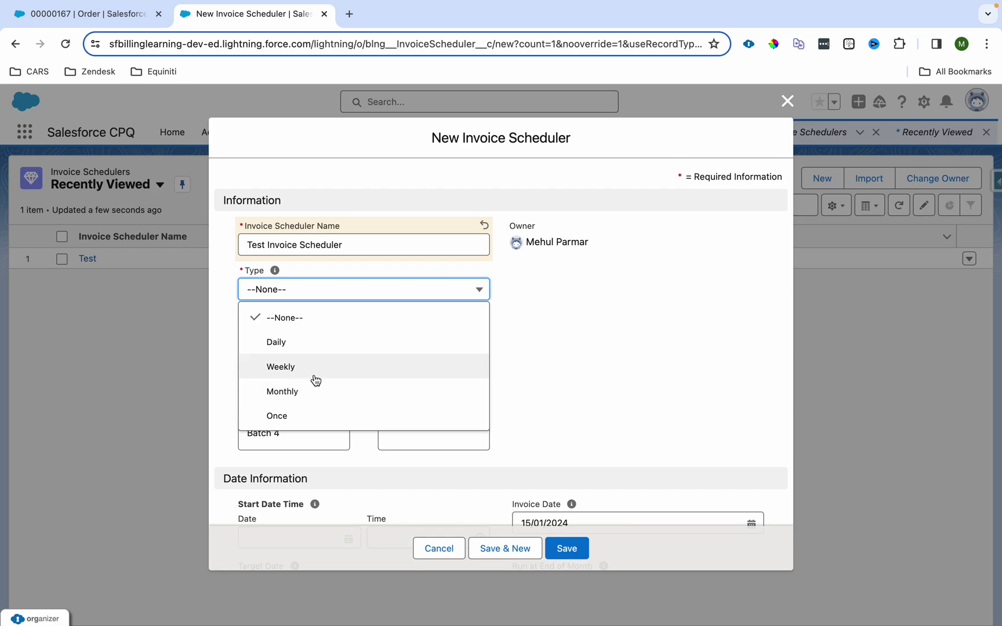
click(321, 417)
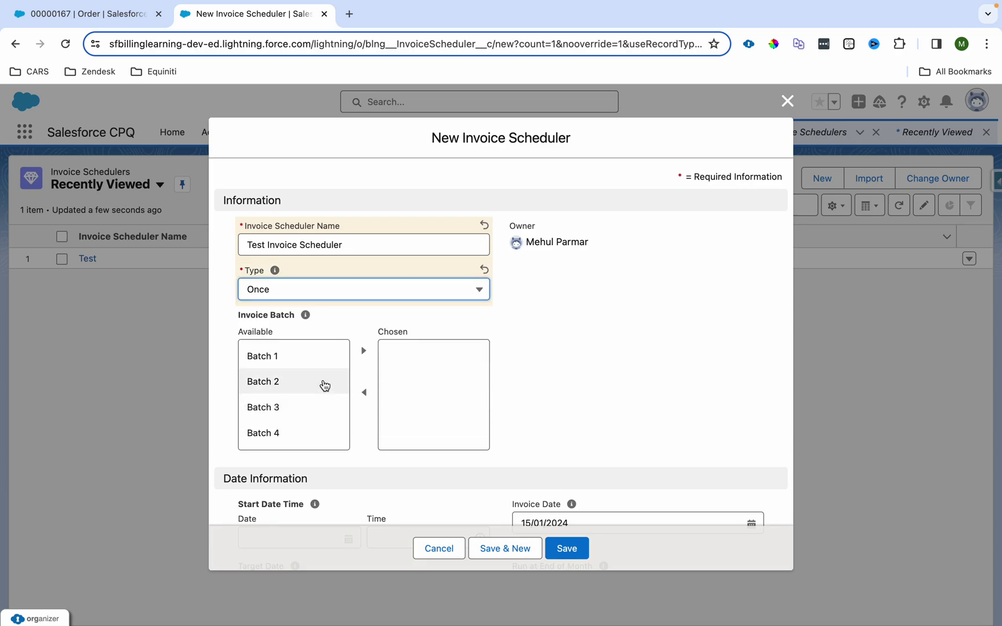
click(324, 386)
click(369, 352)
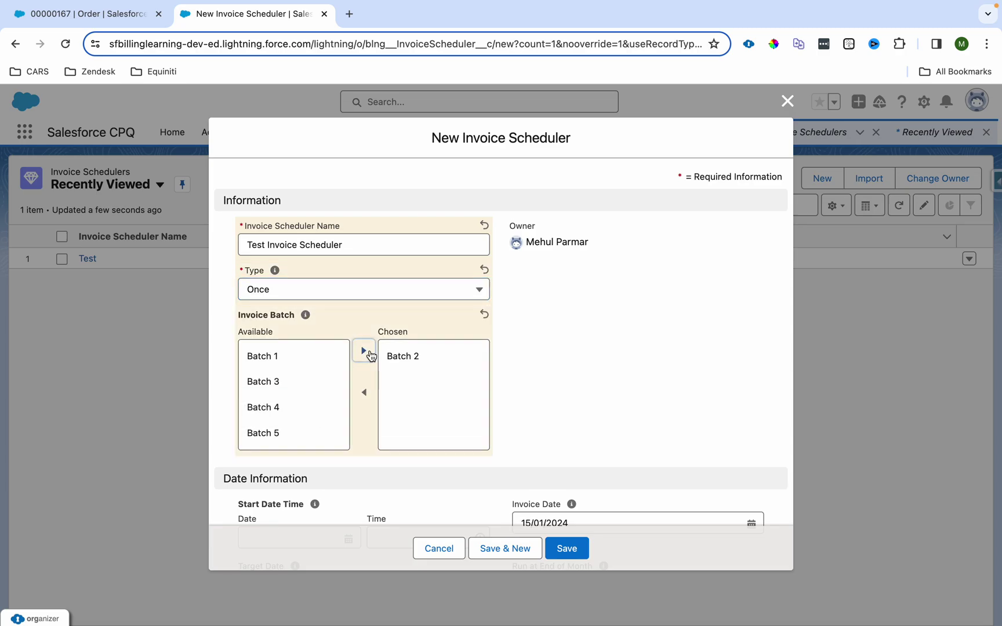
- Close the leftover app search on the order tab and return to the scheduler form
click(81, 11)
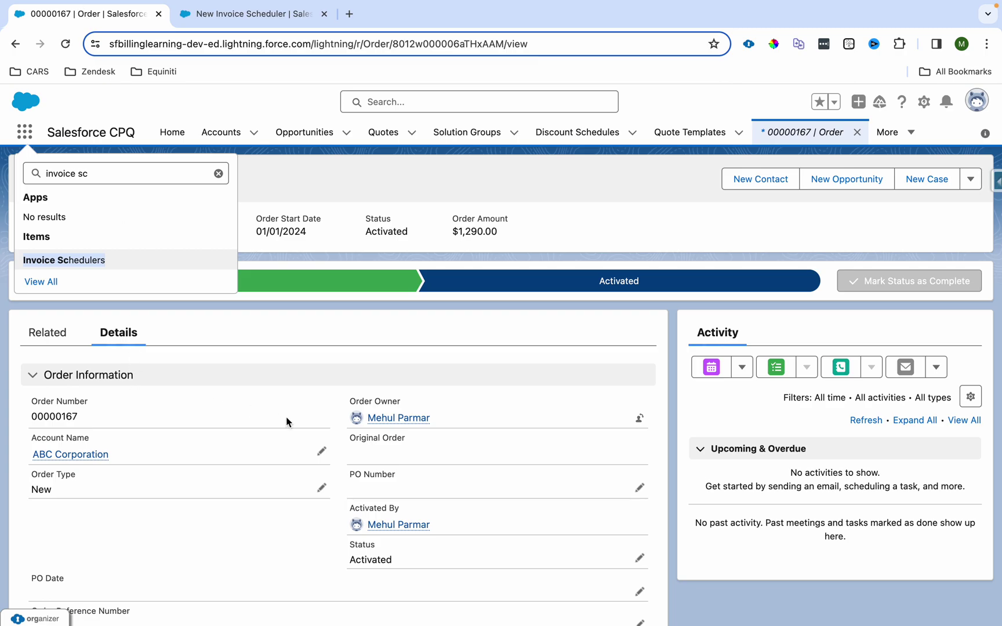
scroll(286, 416, down, 10)
click(354, 477)
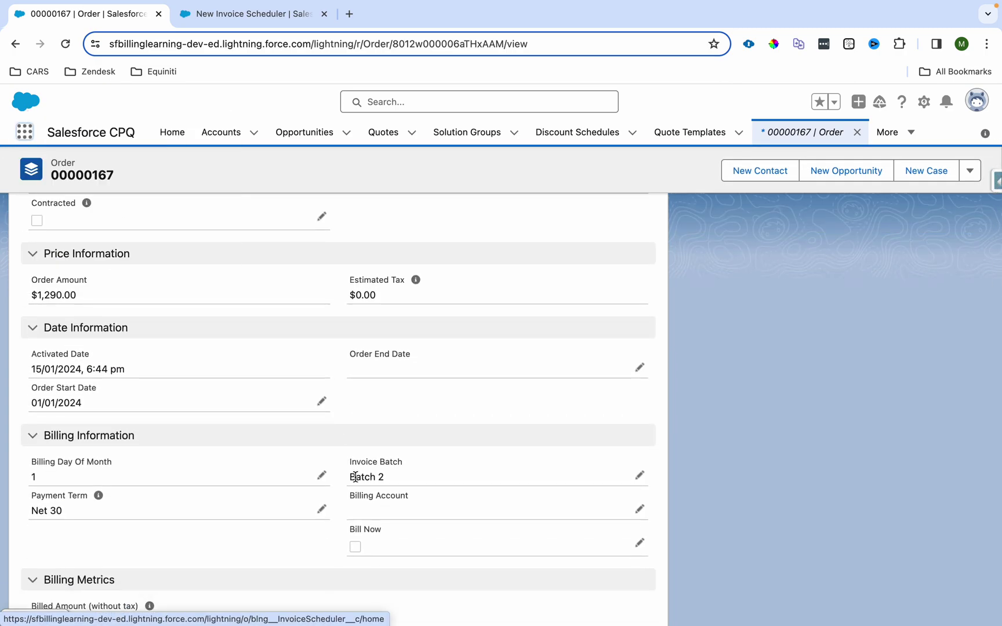
click(256, 14)
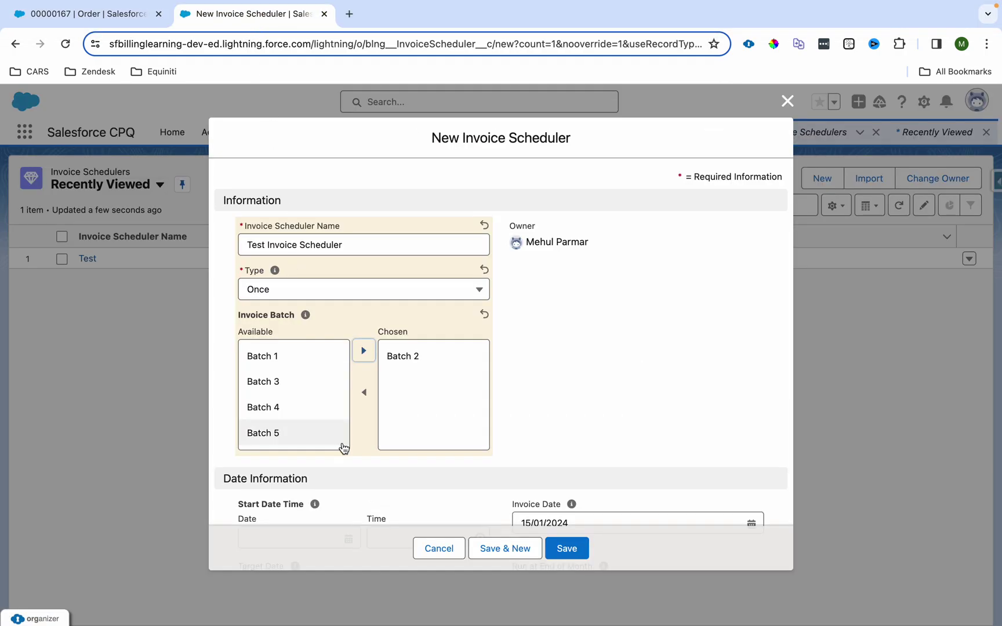
scroll(343, 443, down, 2)
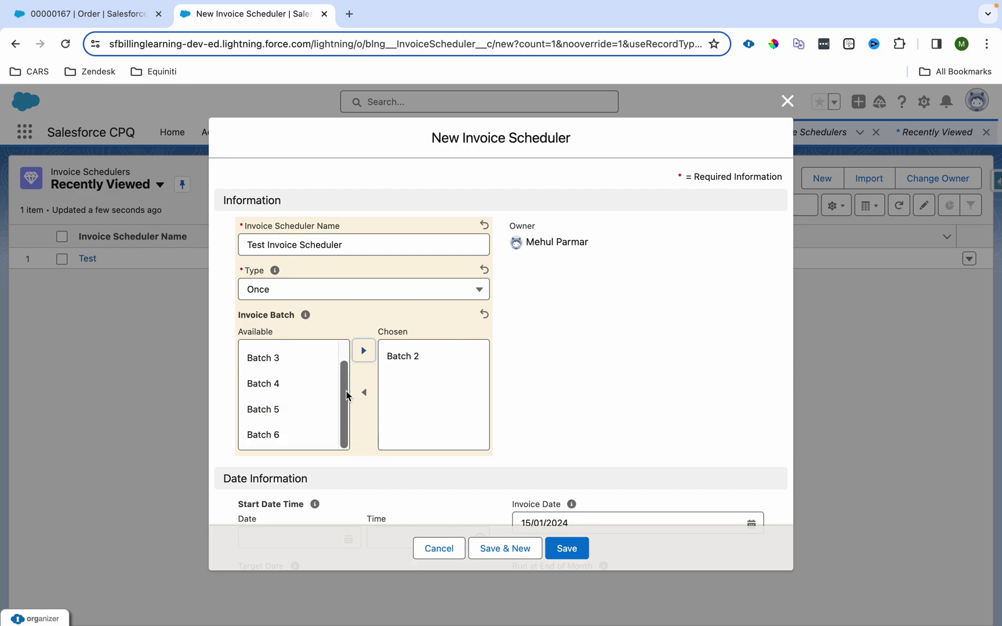
scroll(305, 386, up, 2)
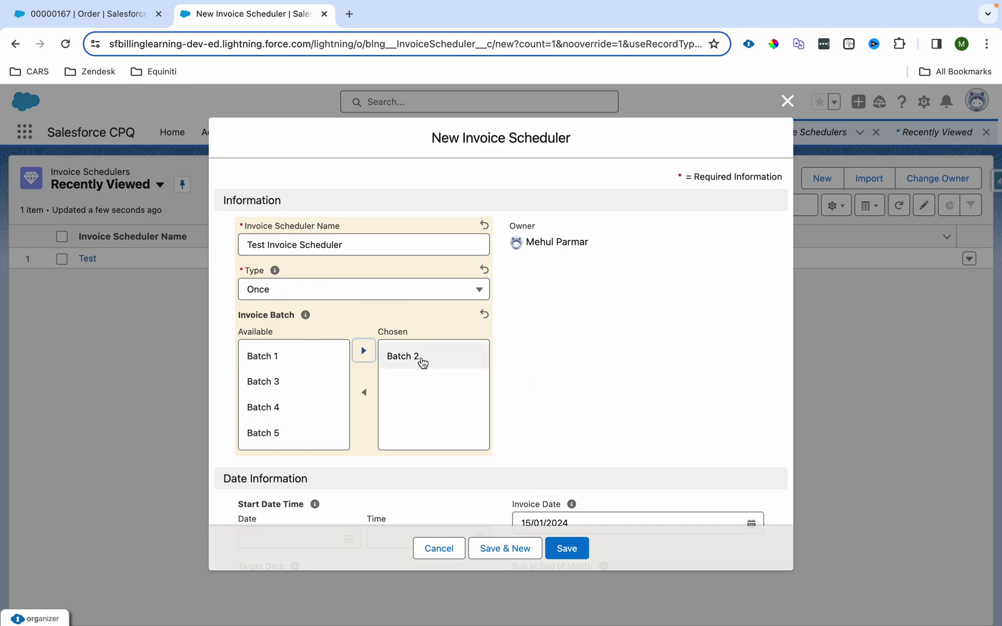
- Change the Start Date from 1 January 2024 to today, 15/01/2024, then revisit order 00000167
scroll(567, 386, down, 5)
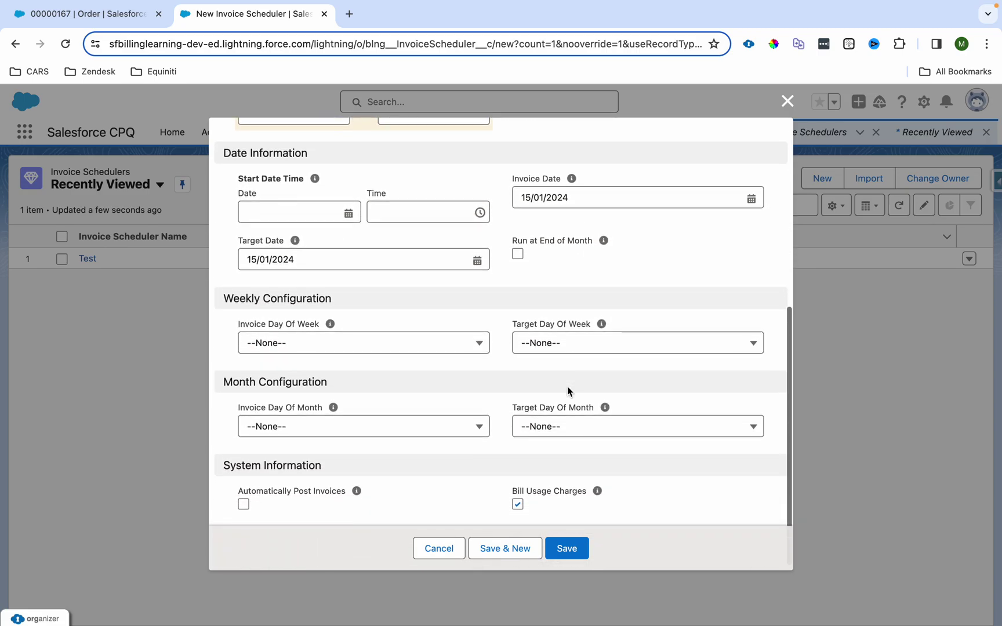
click(313, 215)
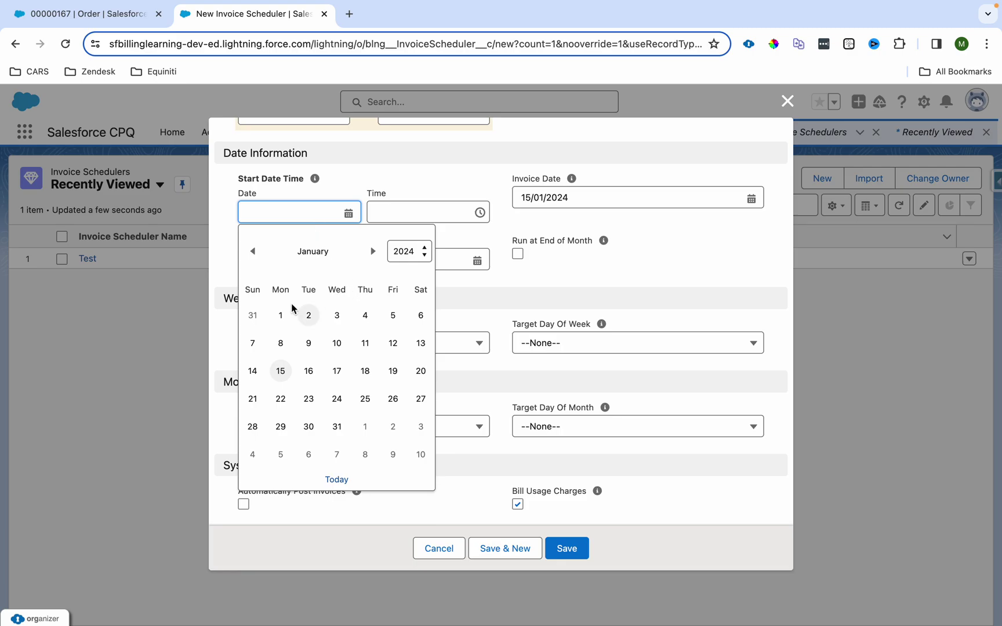
click(280, 313)
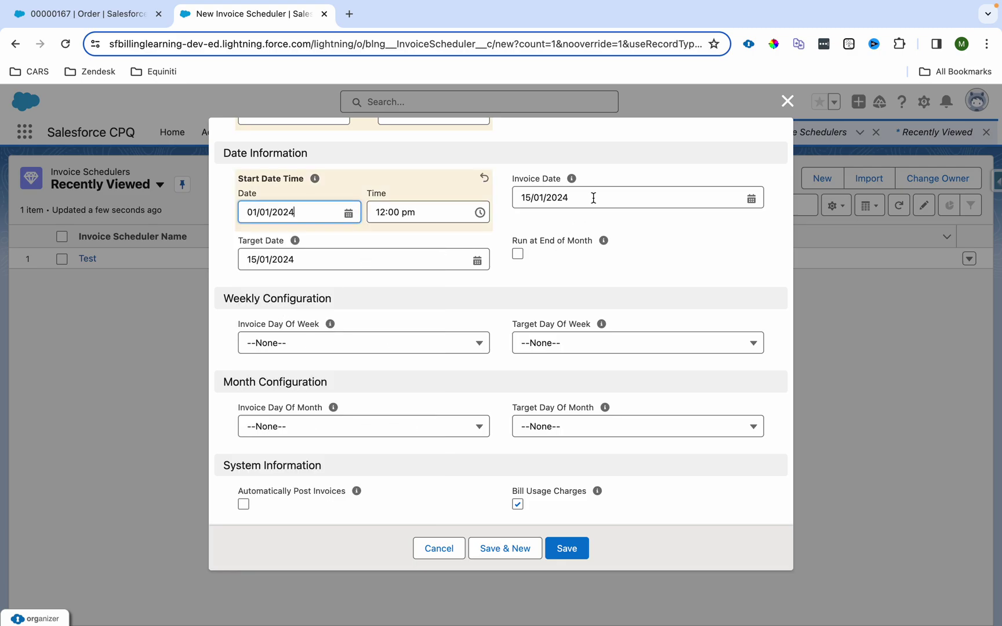
click(316, 217)
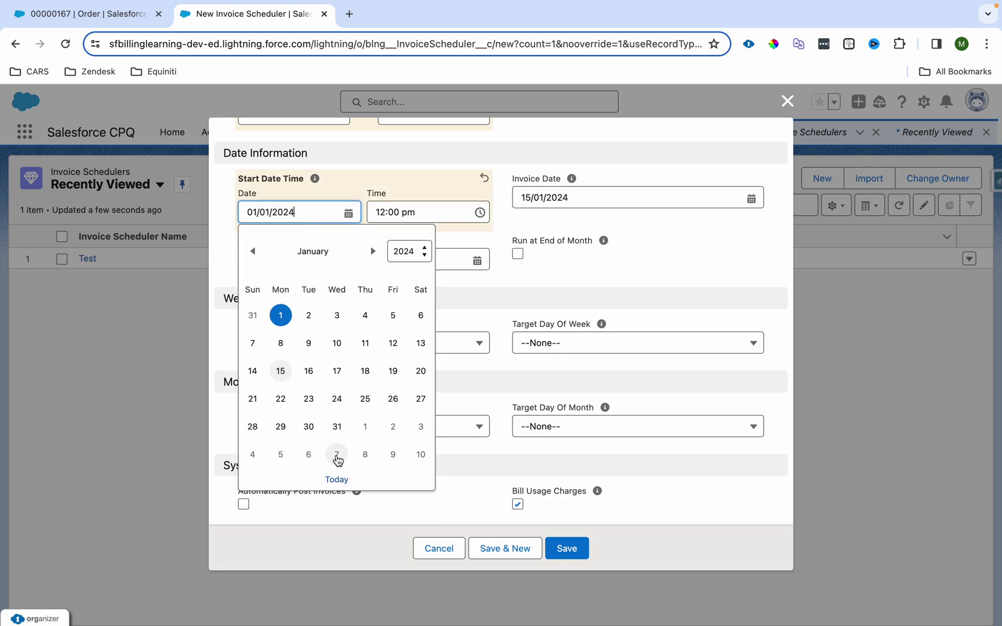
click(337, 480)
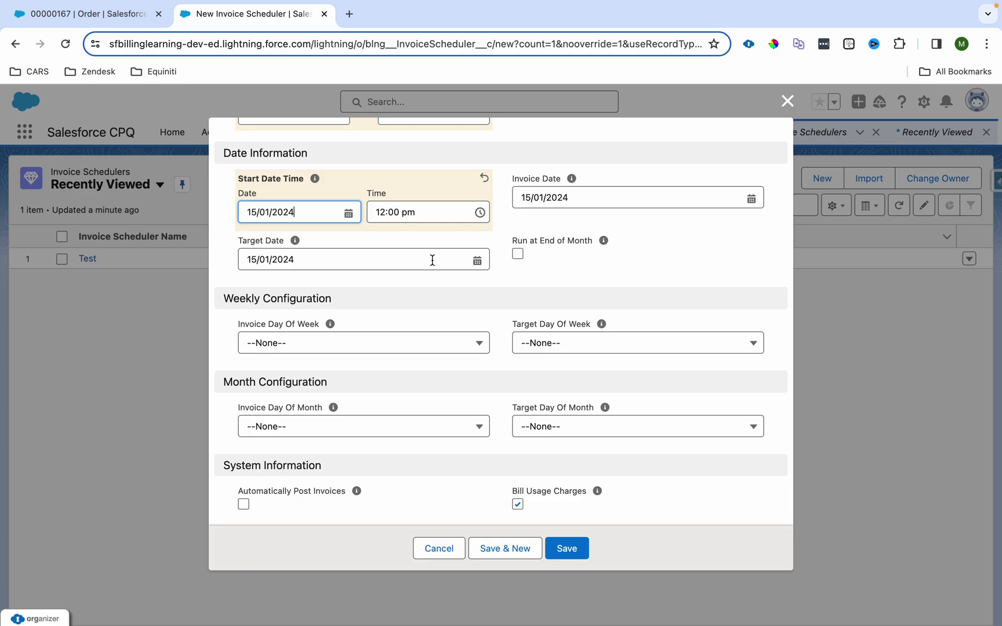
click(100, 10)
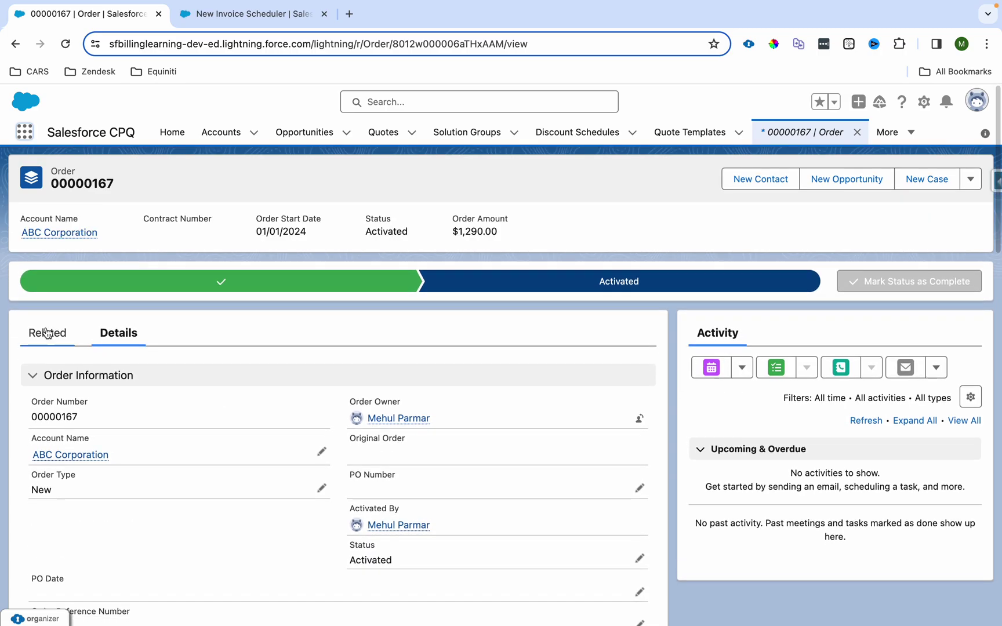
- Check the first order product's Next Billing Date in the Order Products list
click(48, 332)
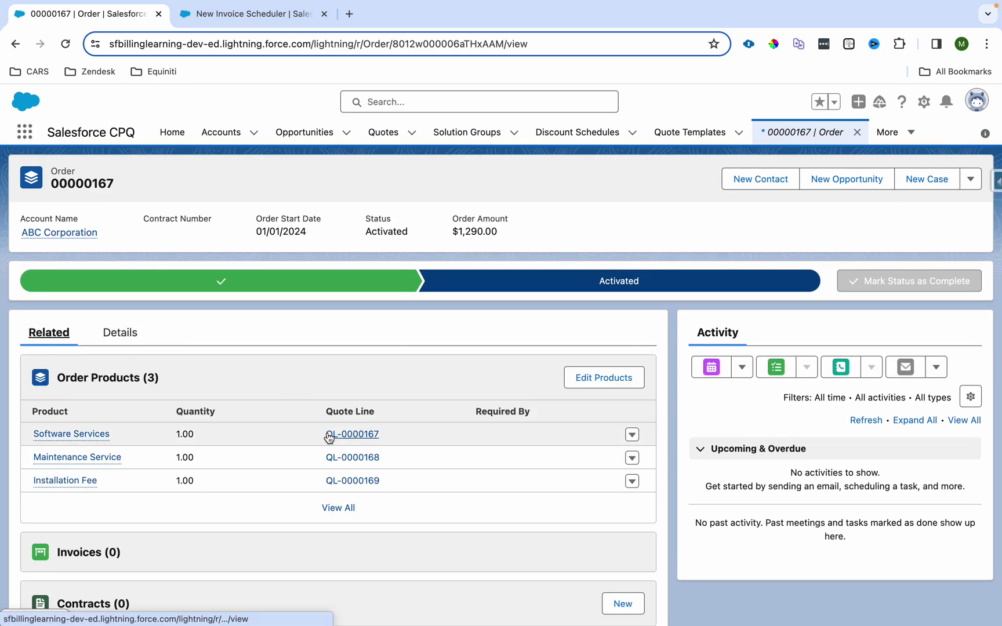
click(345, 516)
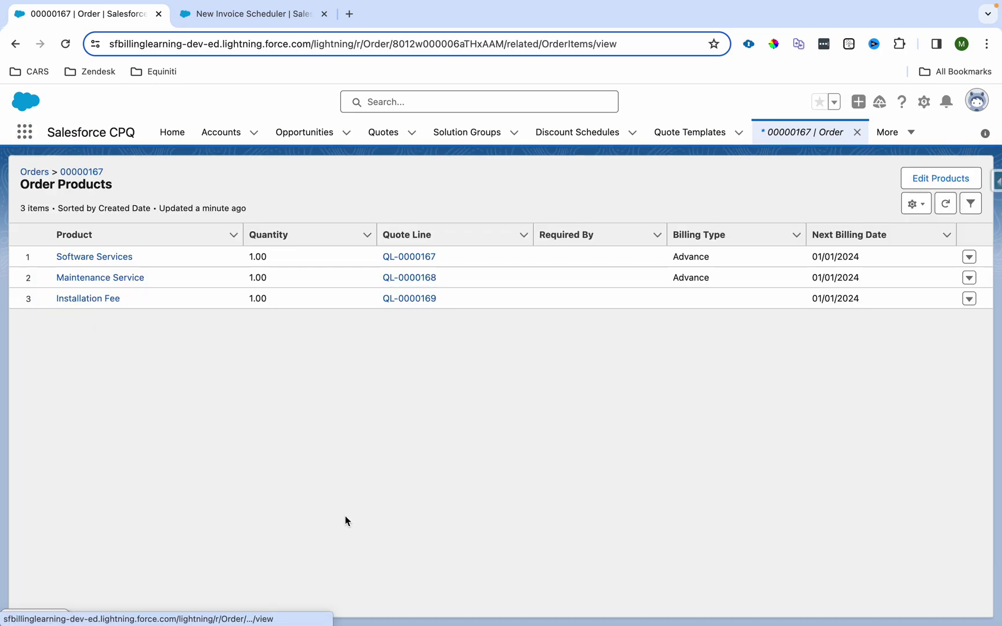
triple_click(823, 256)
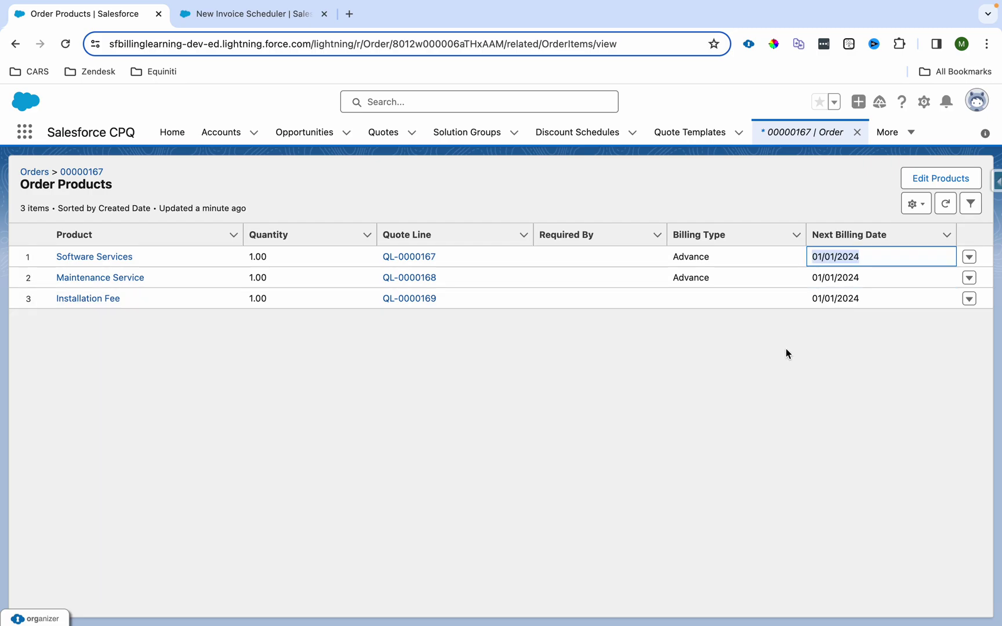
- Set the scheduler's Target Date to 31 May 2024
click(254, 13)
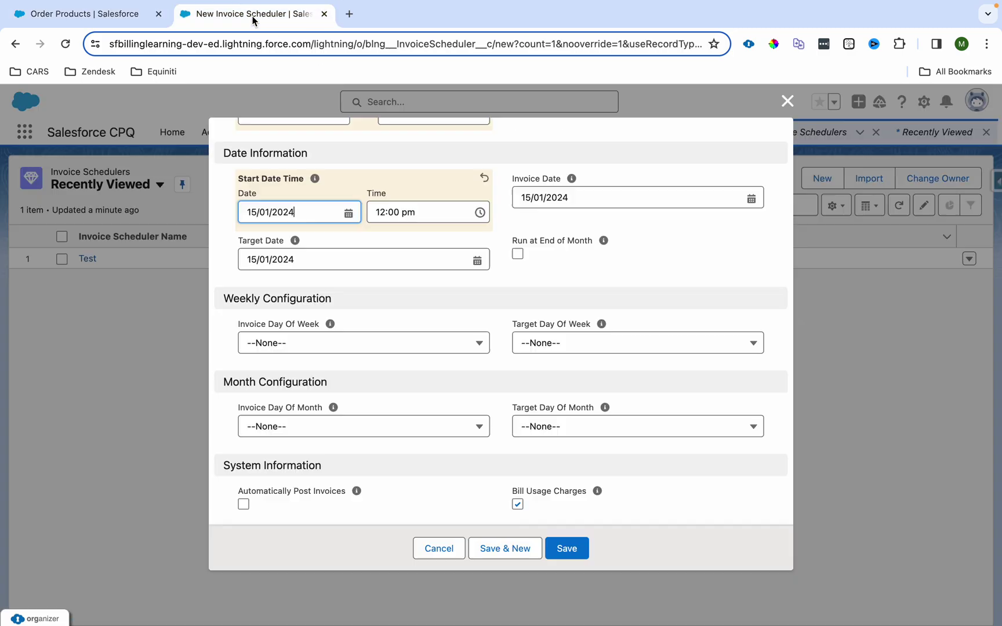
click(358, 262)
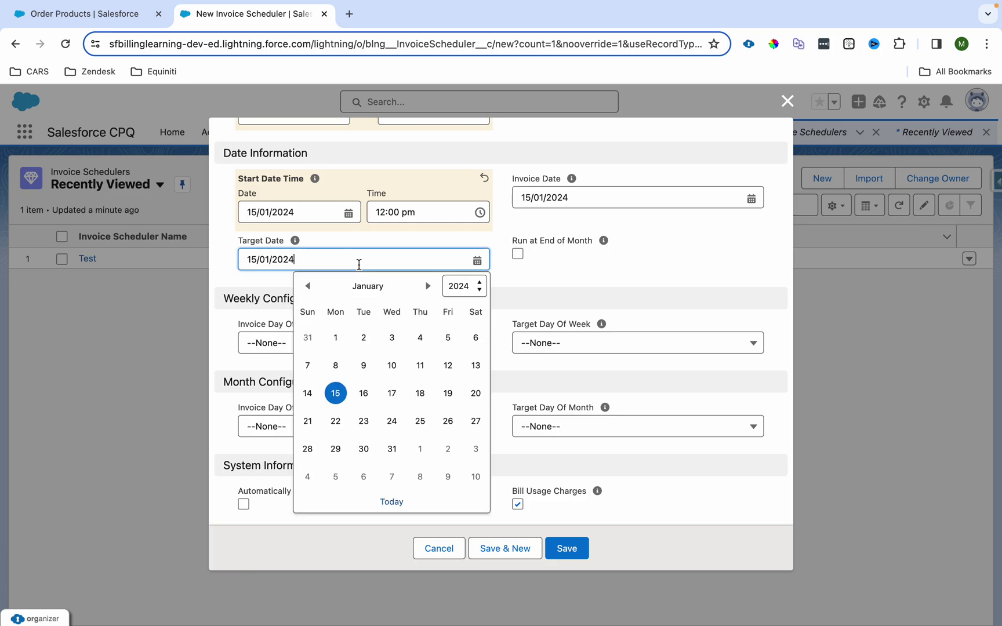
click(429, 286)
click(429, 286)
click(429, 286)
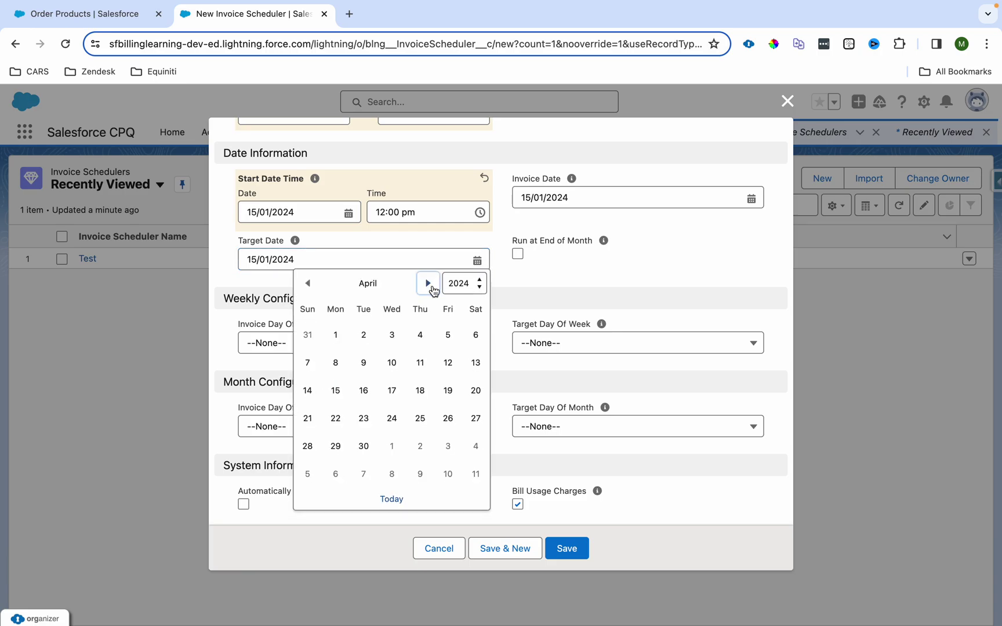
click(429, 283)
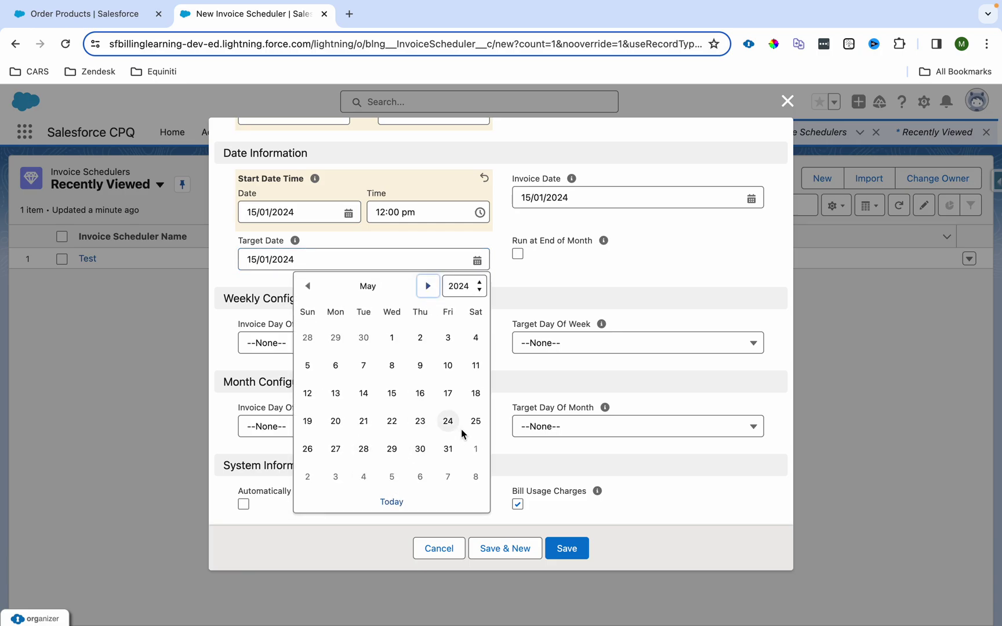
click(450, 448)
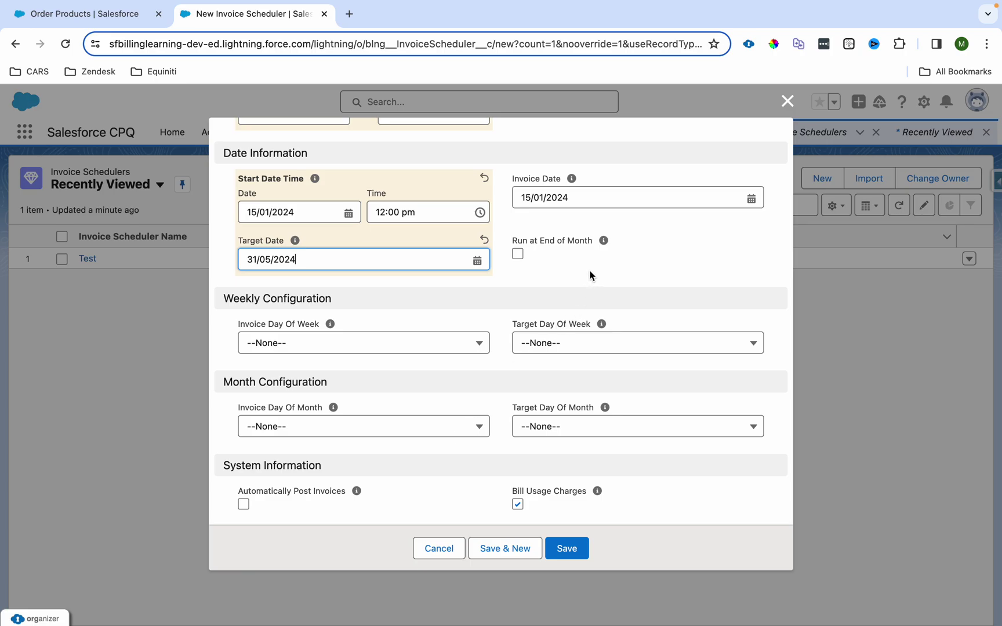
- Change the scheduler's start time to 06:49 PM
click(429, 212)
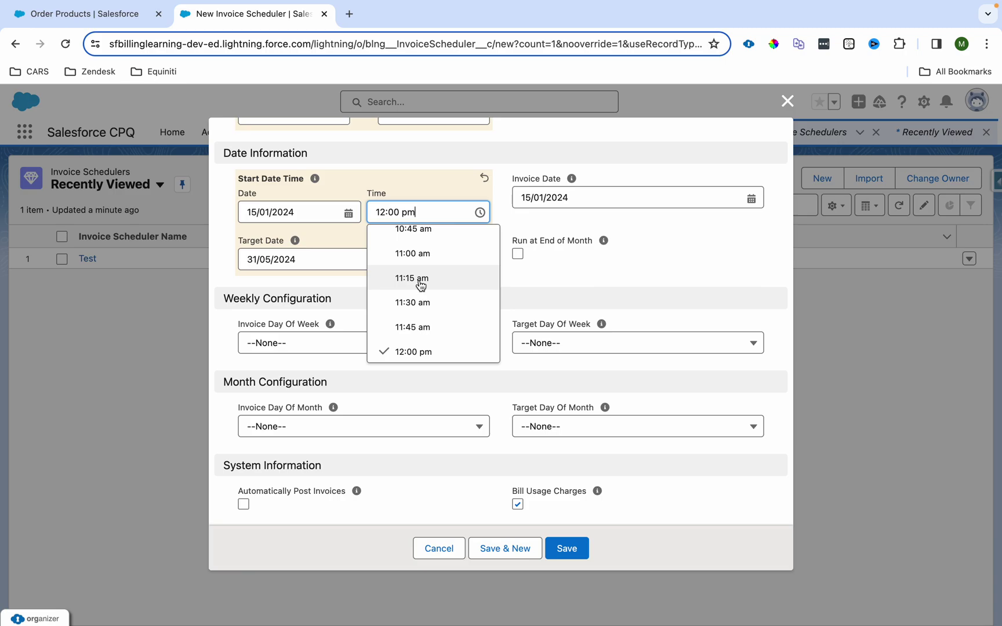
key(BackSpace)
key(BackSpace)
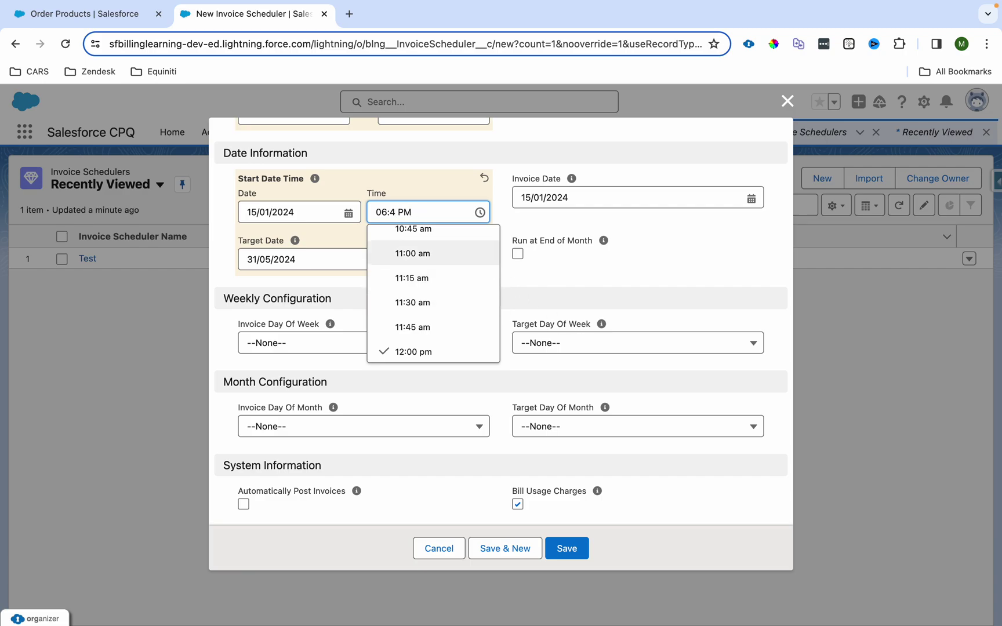
text(9)
click(600, 272)
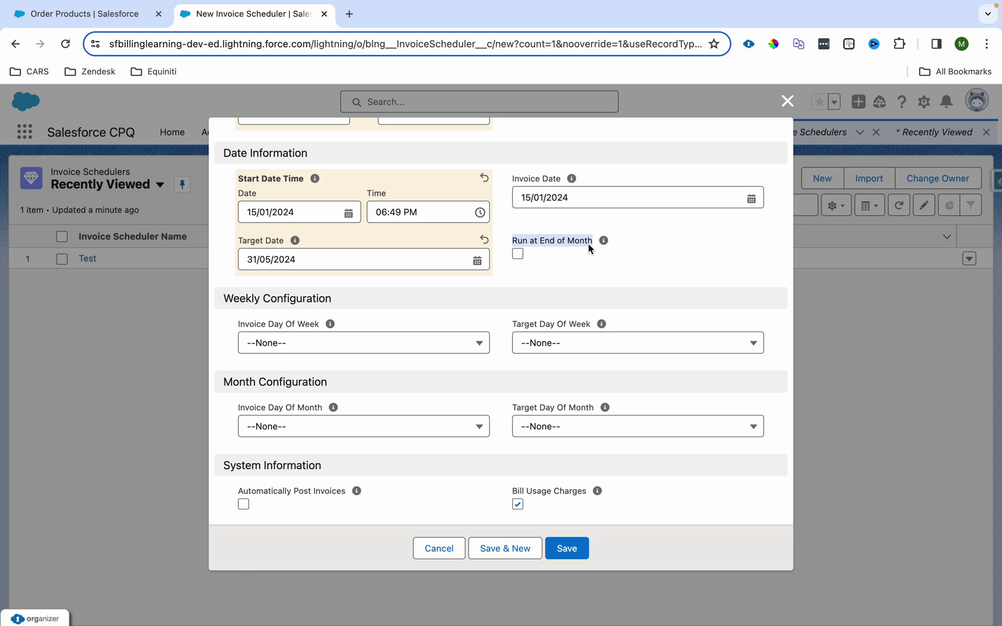
- Review the Invoice Day Of Week and Target Day Of Week options
click(223, 302)
scroll(223, 306, up, 5)
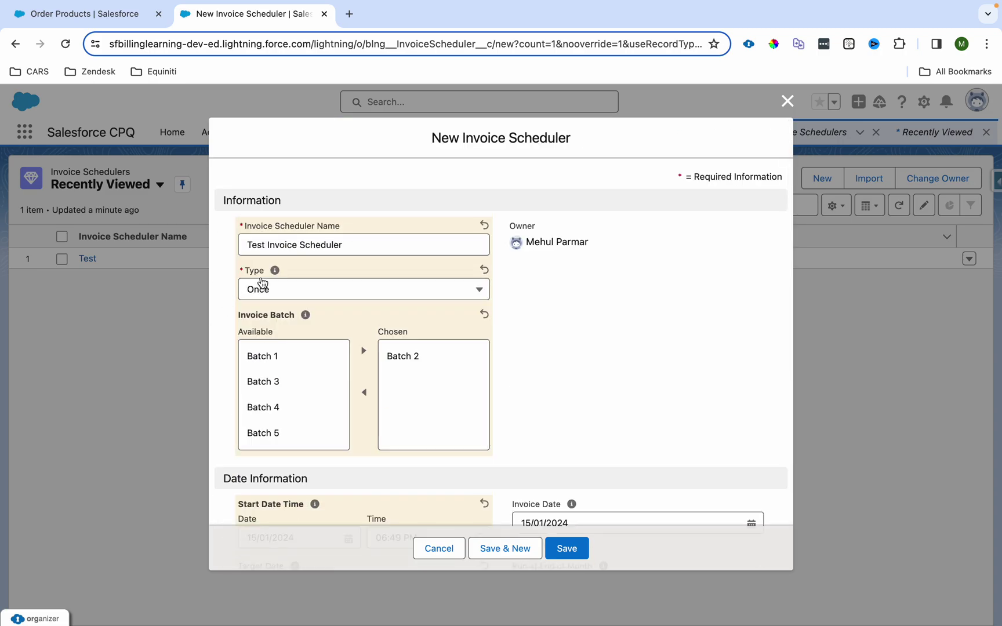
scroll(263, 283, down, 5)
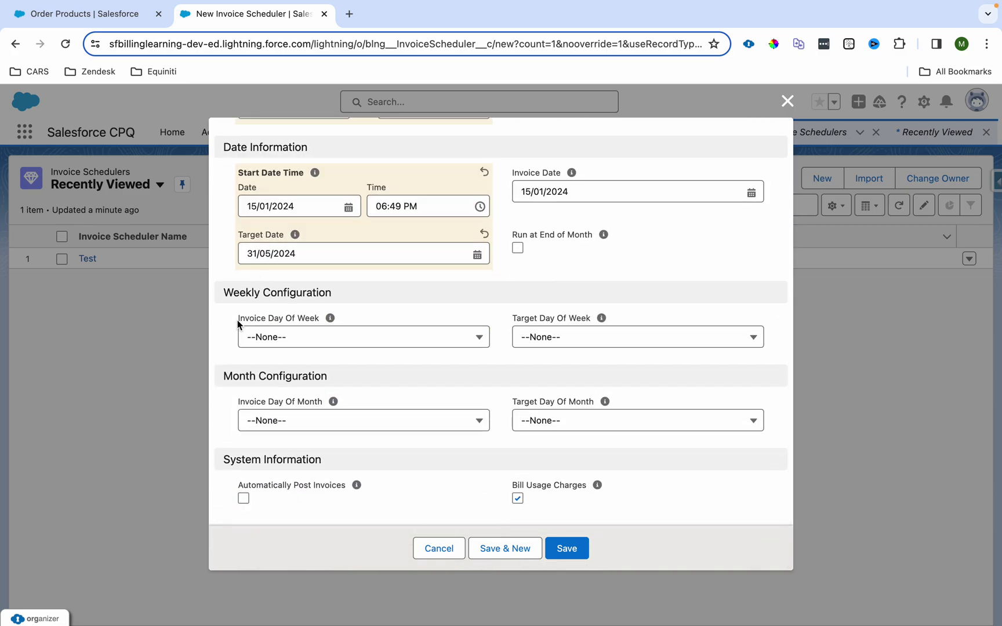
drag(237, 325, 331, 329)
click(324, 343)
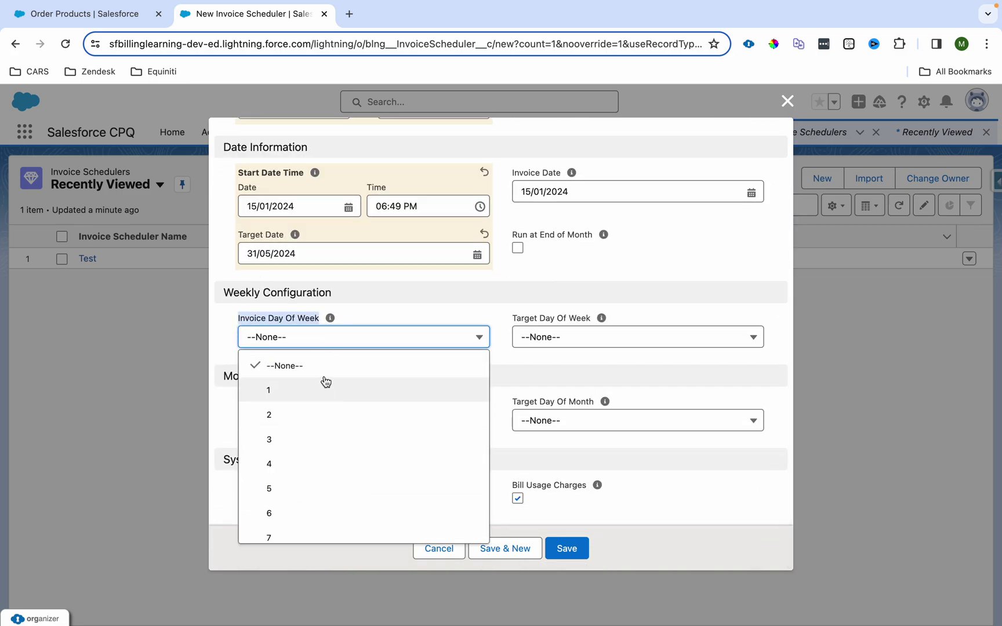
click(559, 340)
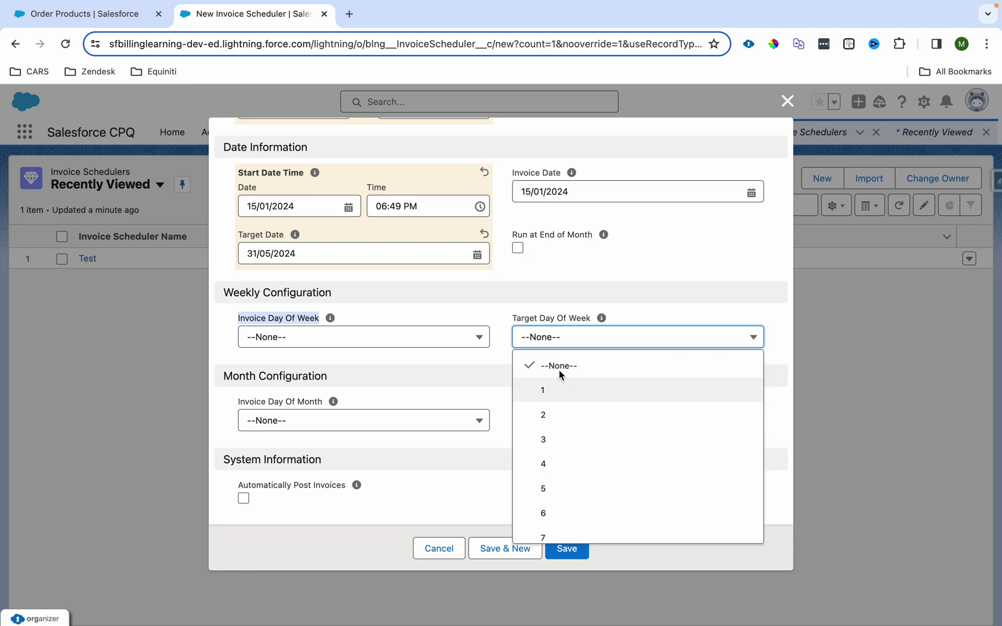
click(275, 385)
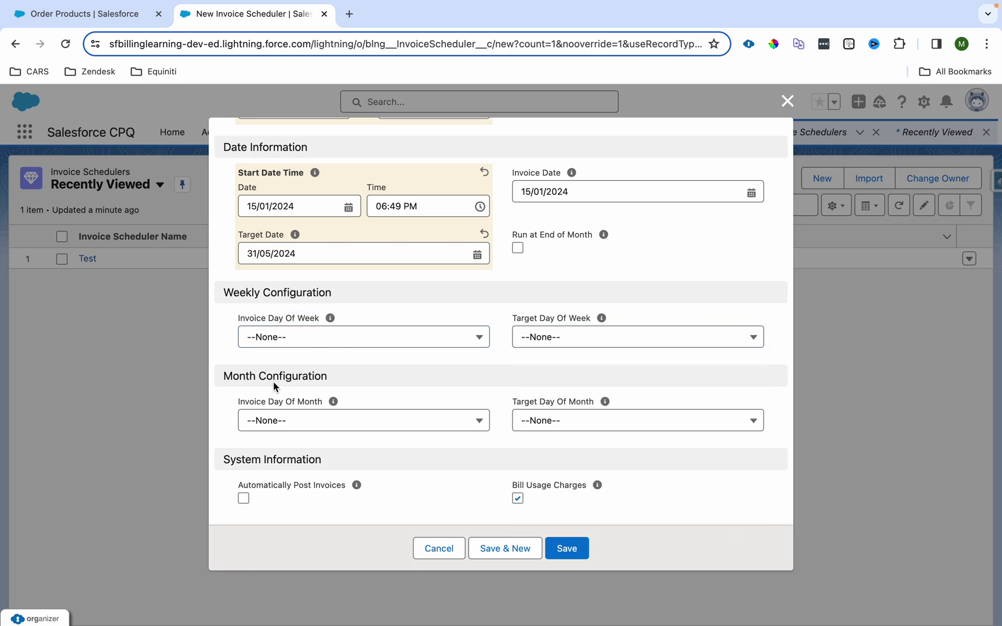
- Review the day-of-month and Automatically Post Invoices settings, and enable Bill Usage Charges
click(280, 420)
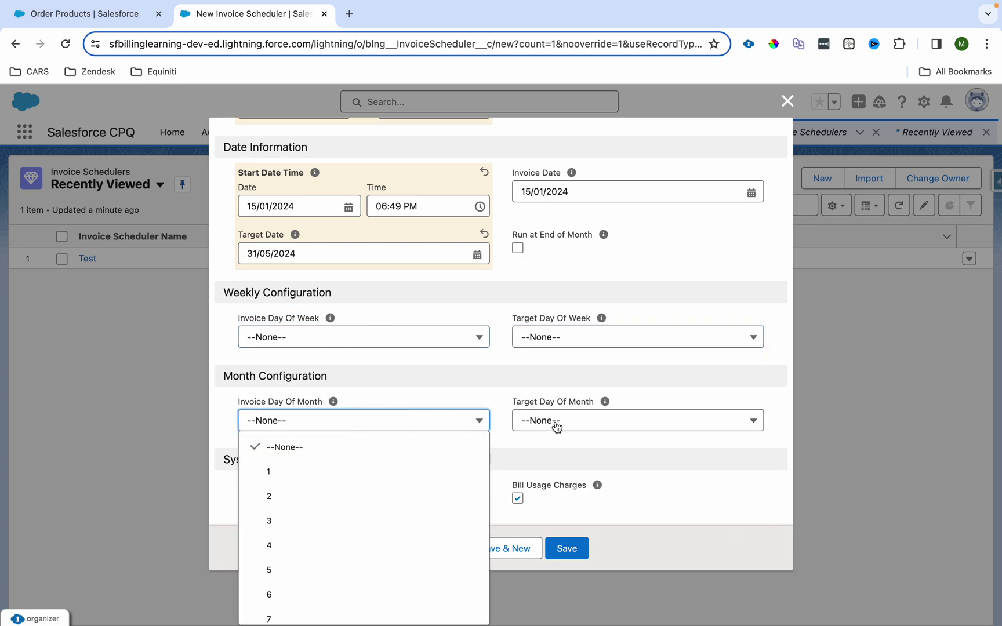
drag(227, 400, 328, 405)
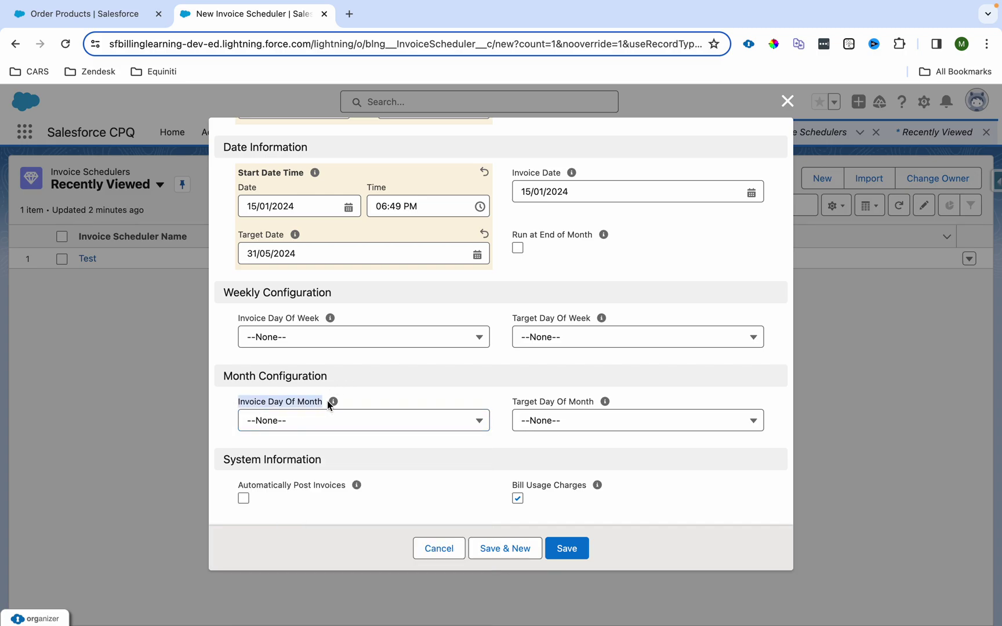
drag(510, 402, 583, 408)
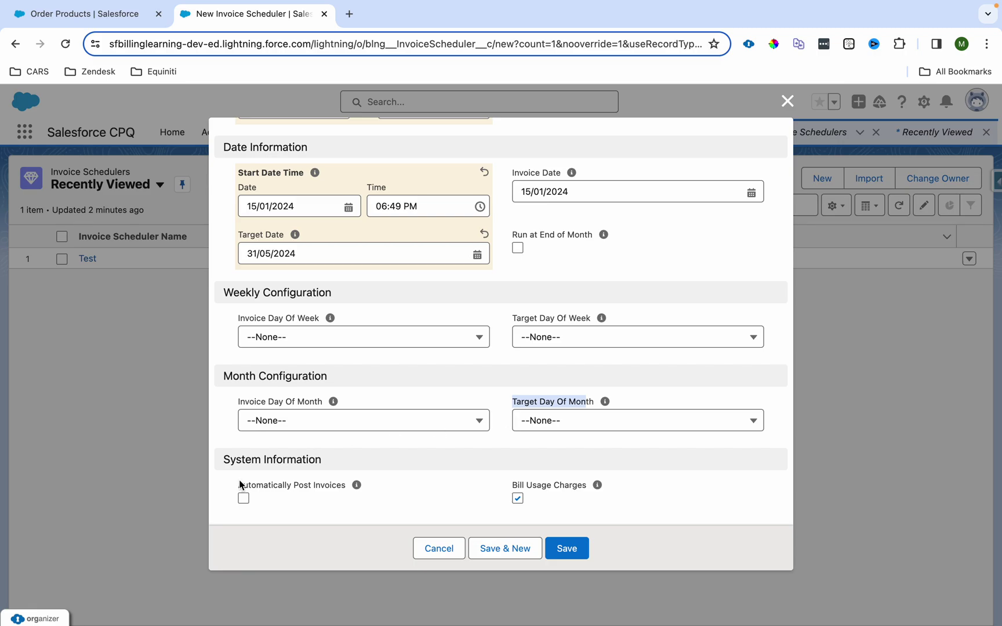
drag(239, 486, 285, 492)
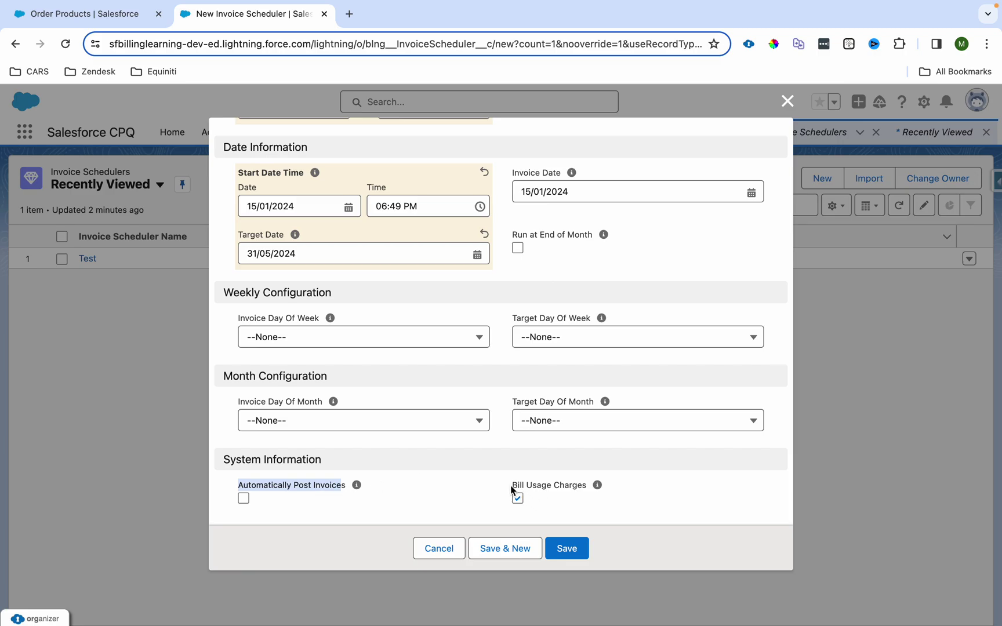
drag(510, 485, 588, 485)
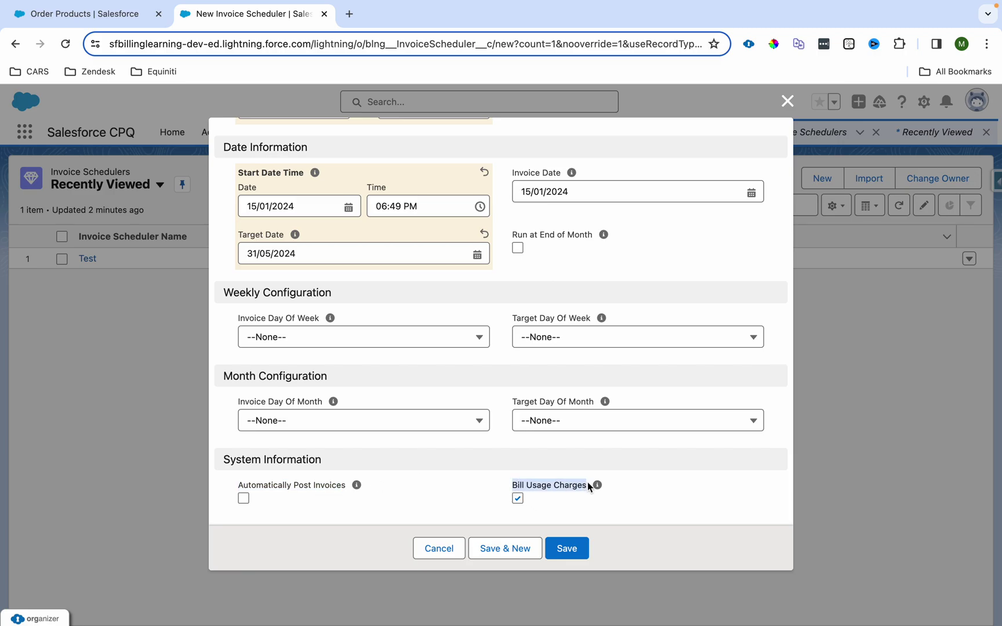
click(514, 485)
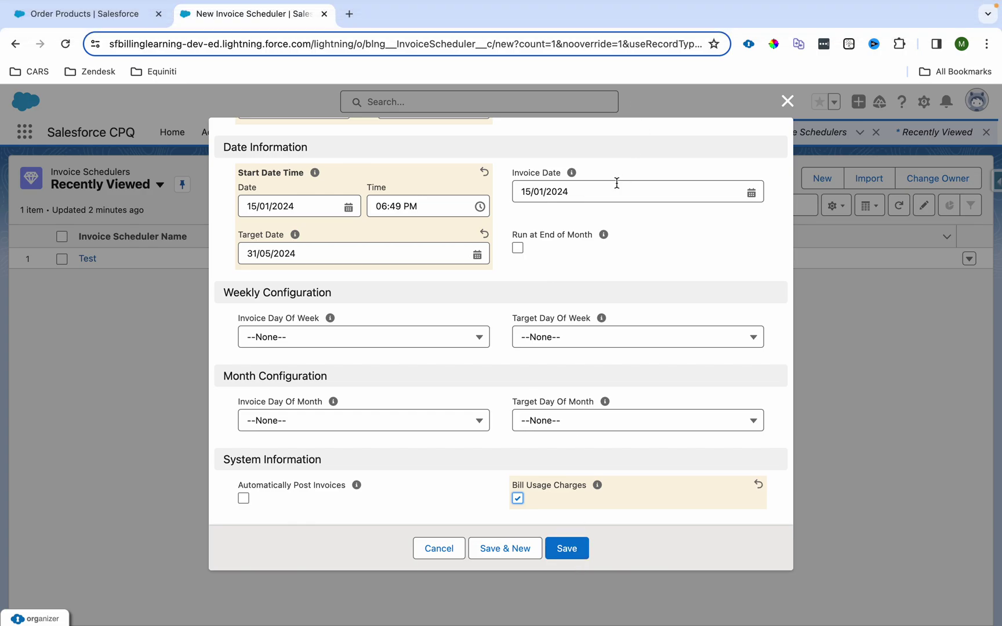
- Change the start time to 06:48 PM, save the scheduler, and open Setup in a new tab
click(409, 206)
key(BackSpace)
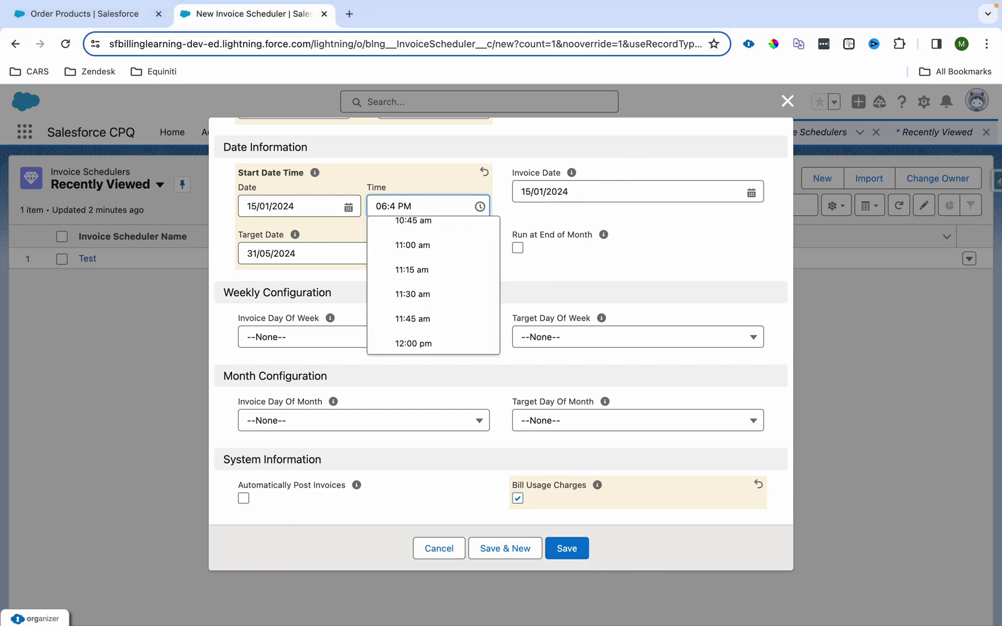
text(8)
click(567, 548)
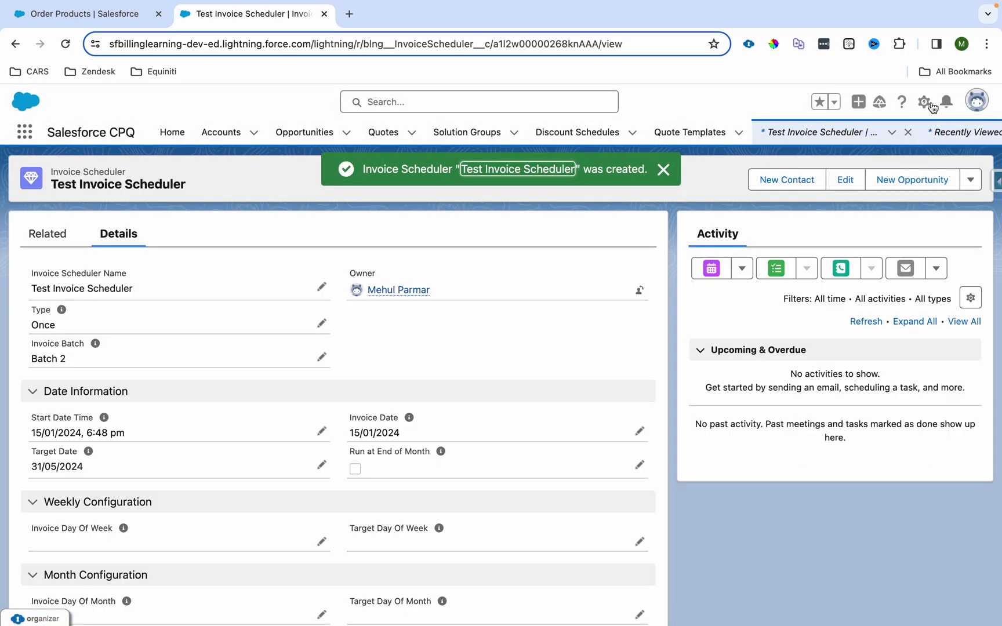
click(926, 102)
click(905, 138)
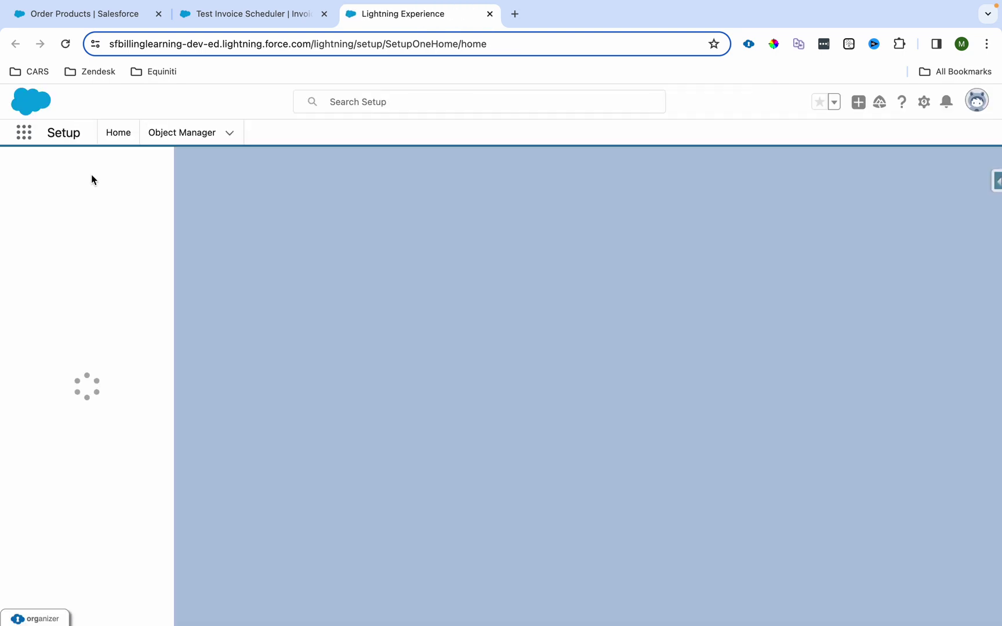
- Search Setup Quick Find for 'schddu' and open the Scheduled Jobs page
click(90, 172)
text(sh)
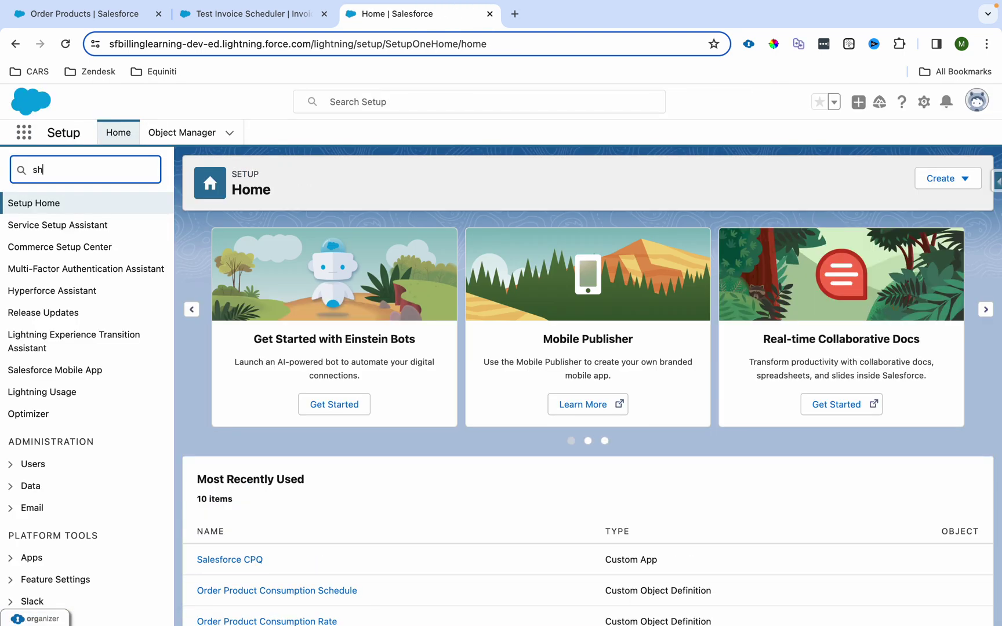
text(chd)
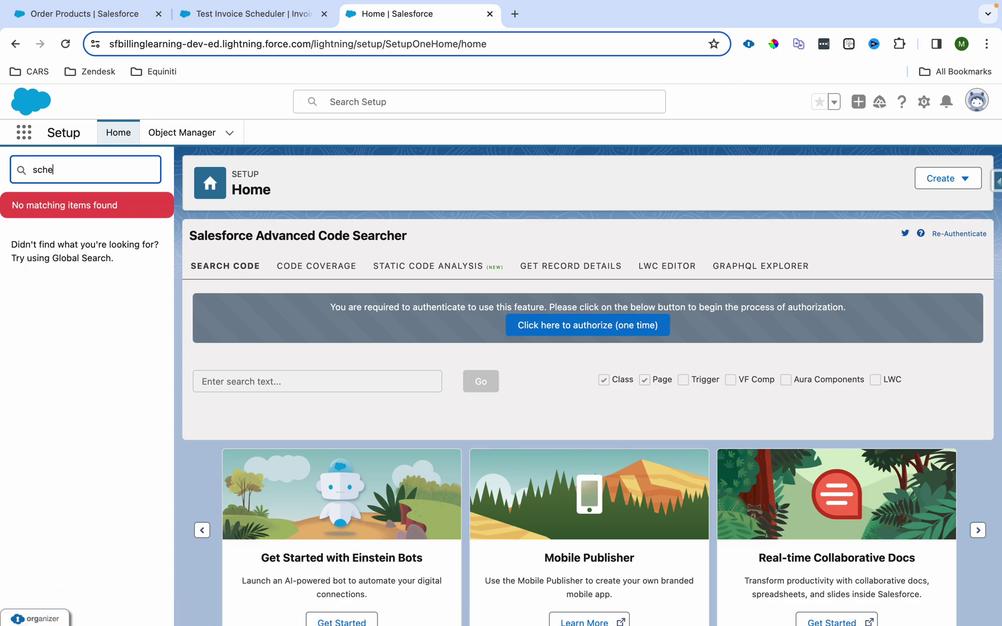
text(du)
click(80, 442)
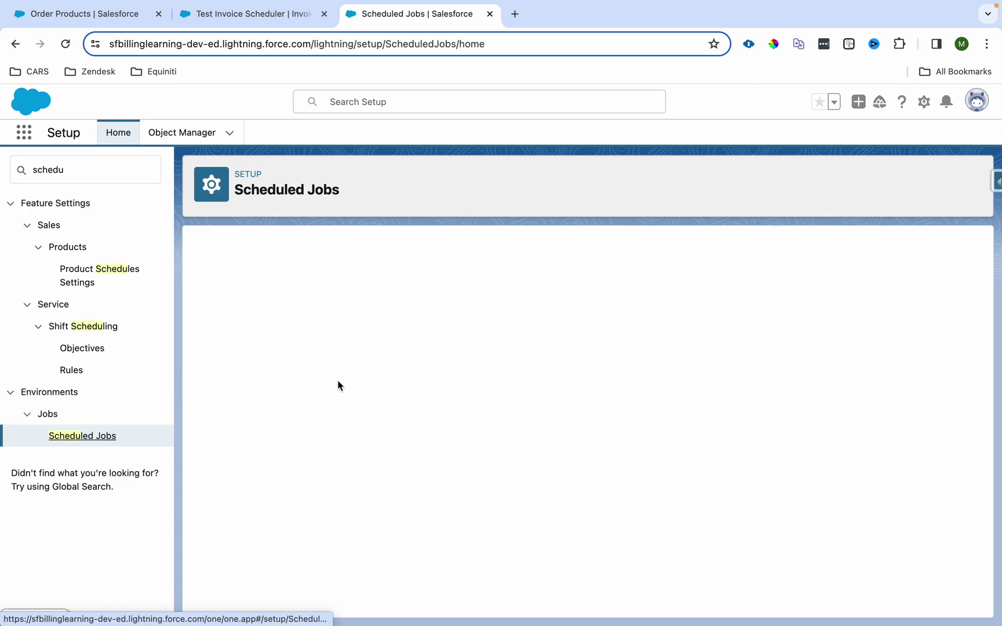
click(274, 16)
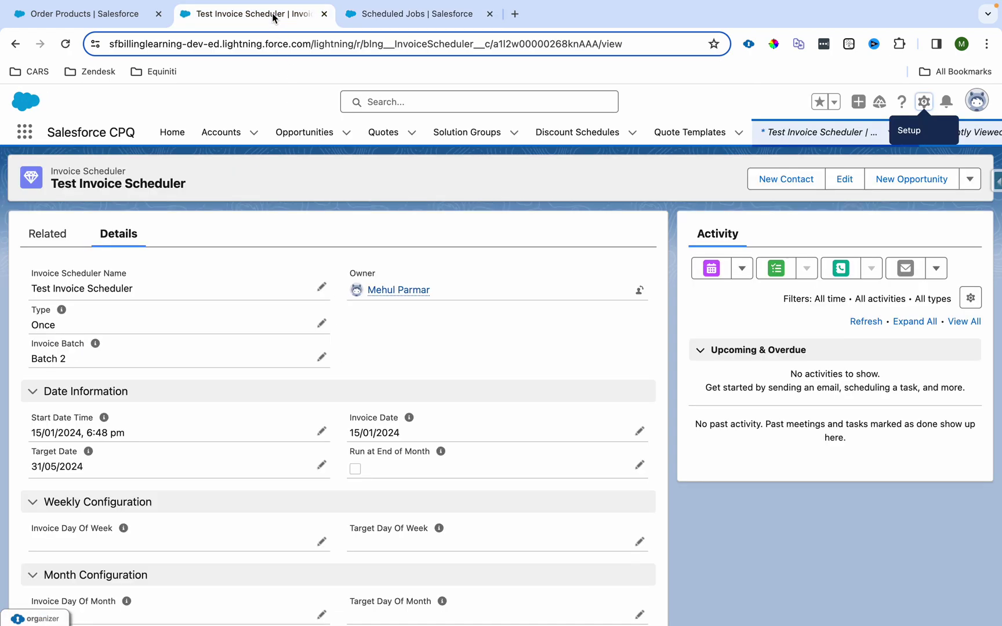
click(413, 14)
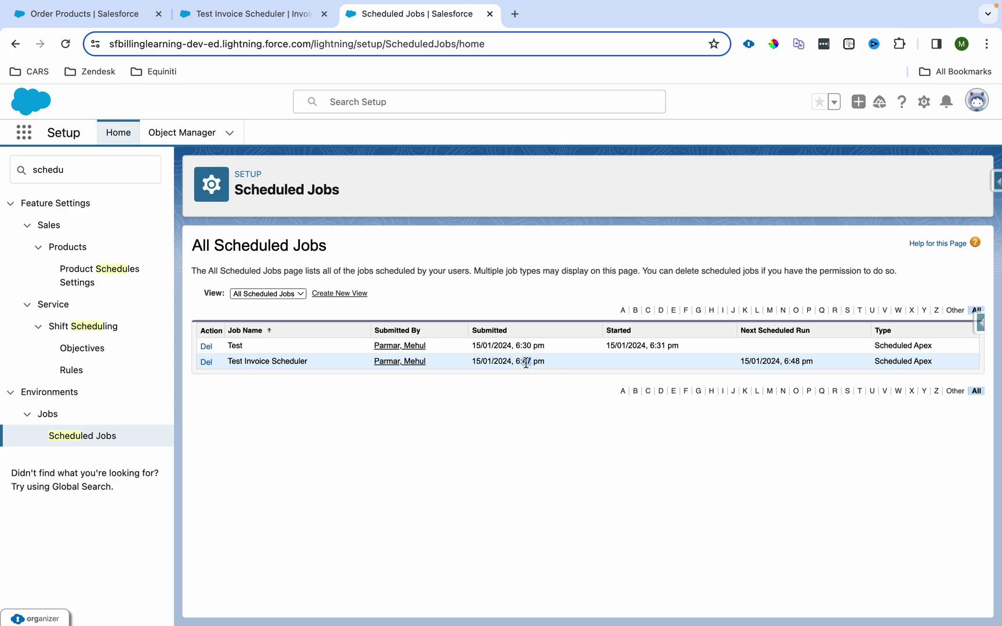
- Confirm the job's submitted, next run and 6:48 pm started times, then reload the scheduler record
drag(471, 361, 545, 363)
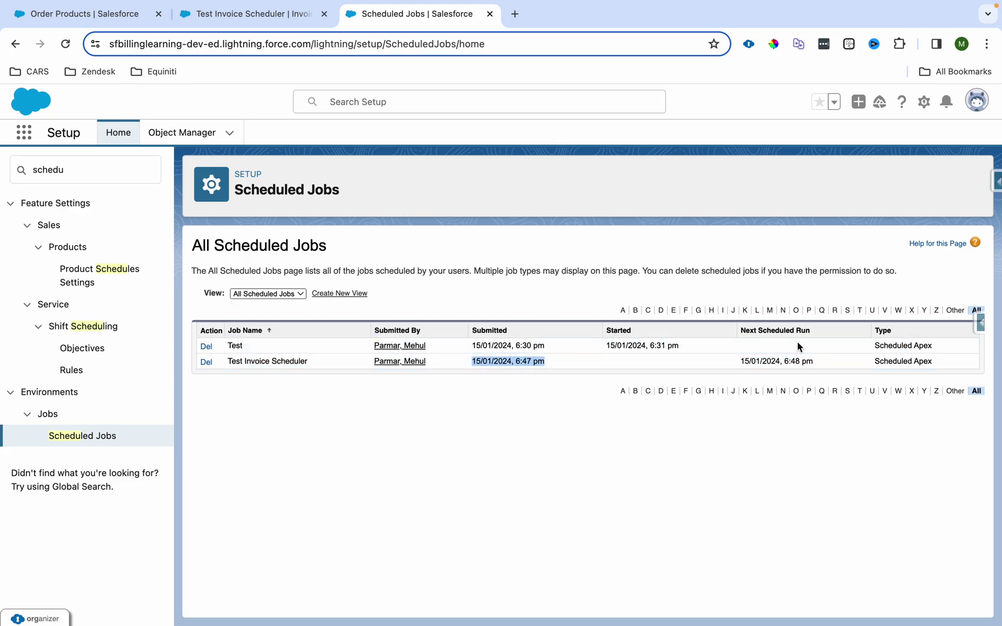
click(814, 362)
drag(813, 361, 740, 364)
click(66, 43)
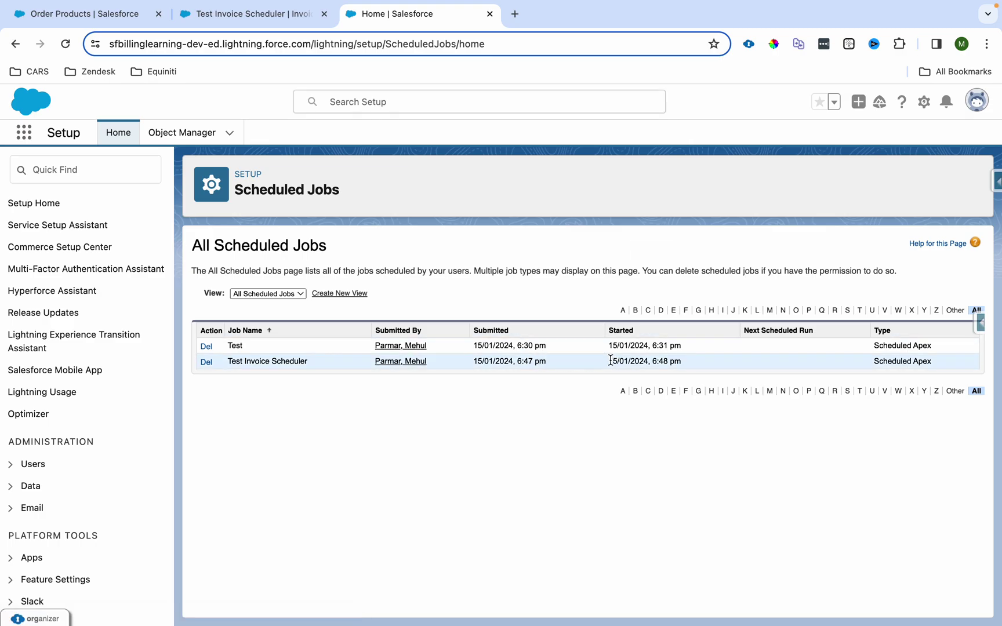
drag(610, 361, 688, 361)
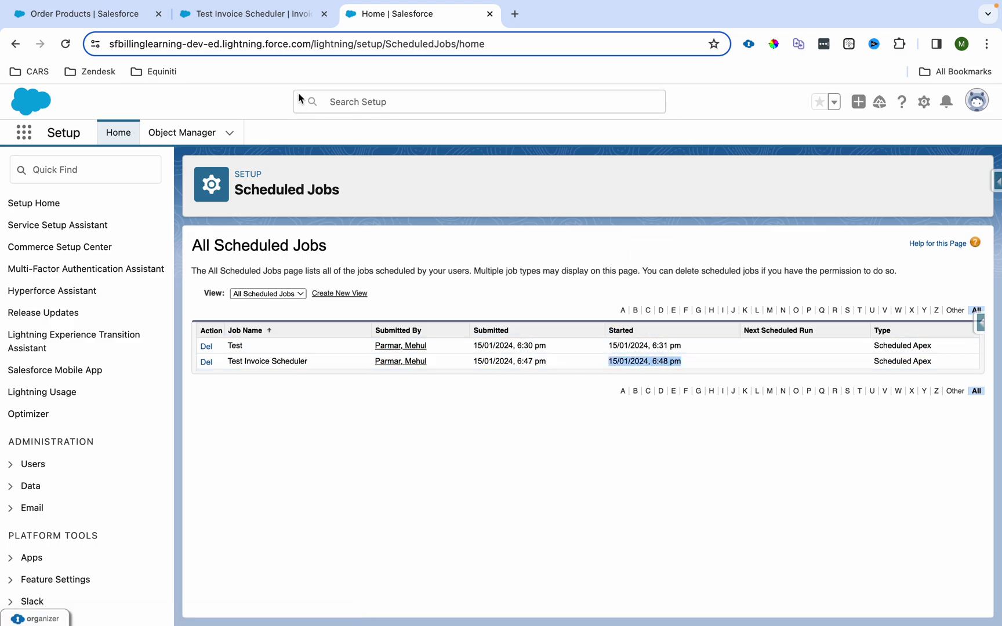
click(263, 24)
key(Return)
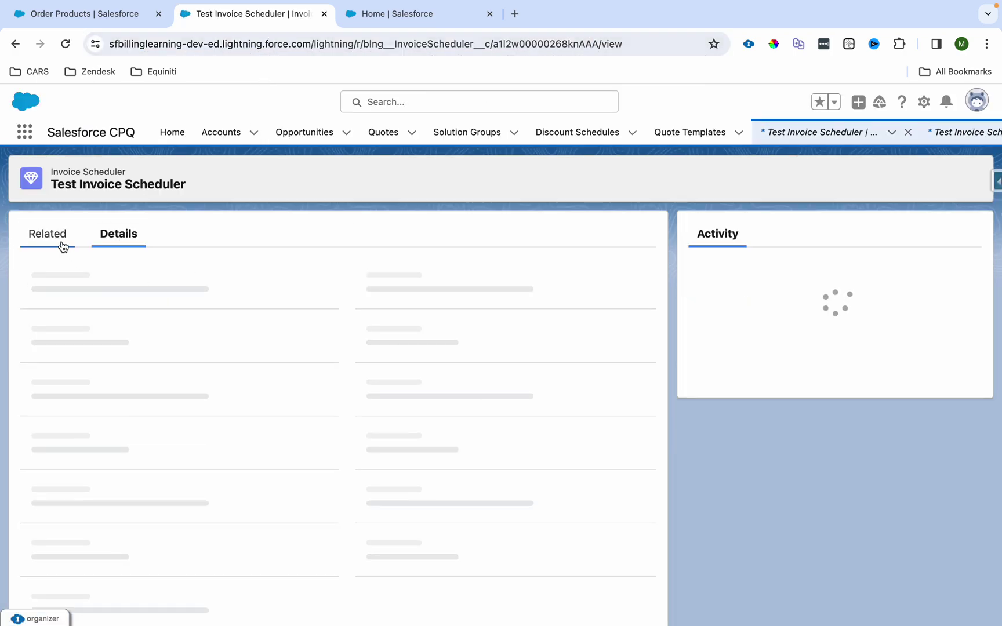
- Open the Test Invoice Scheduler's invoice run and confirm it shows Completed at 100%
click(63, 246)
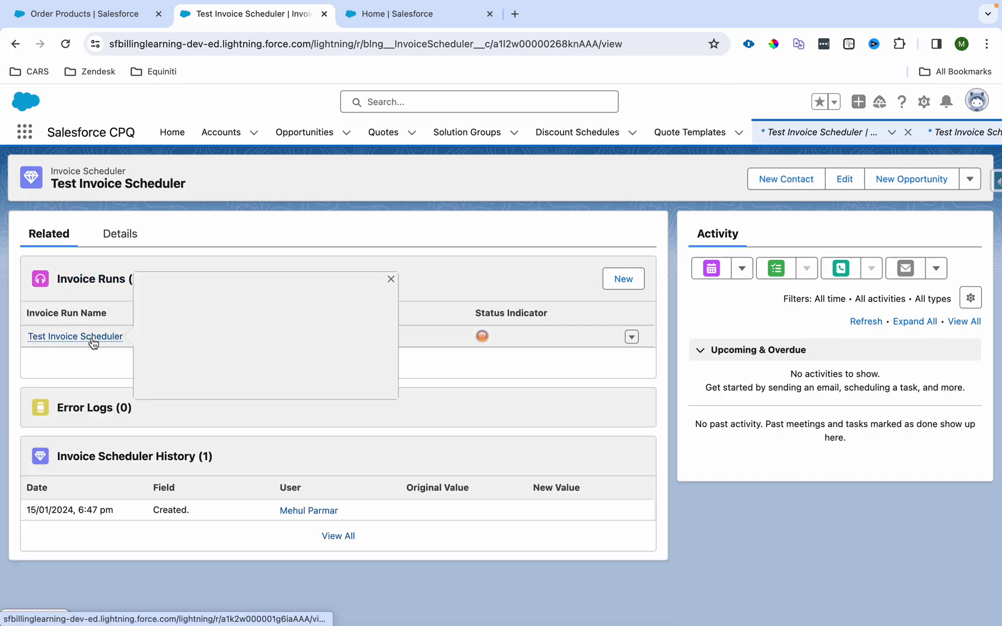
super+click(89, 340)
click(566, 23)
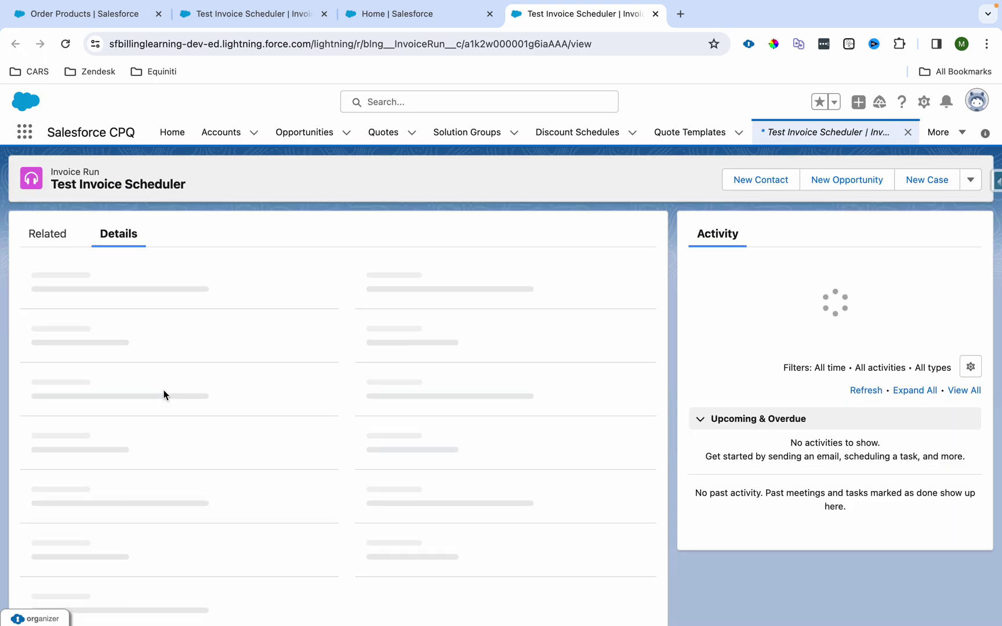
drag(32, 431, 96, 436)
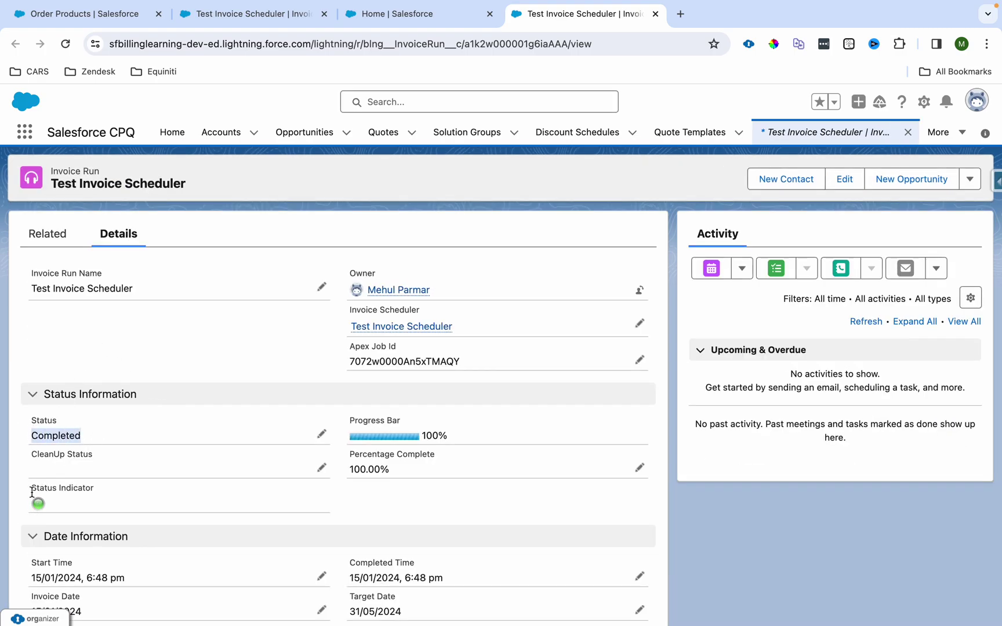
drag(31, 488, 103, 487)
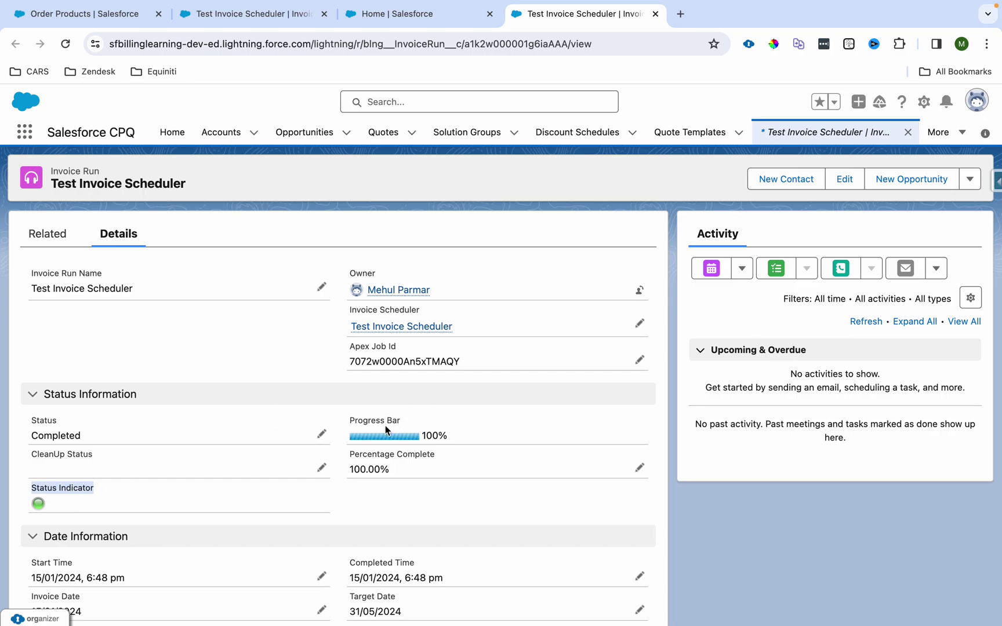
drag(350, 424, 425, 437)
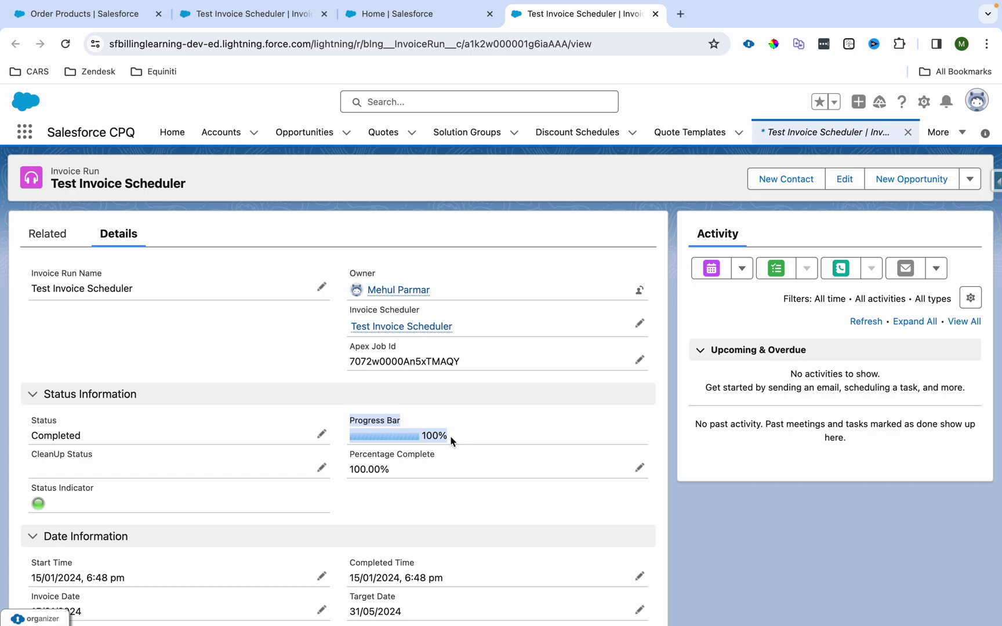
- Open the generated $565.00 invoice INV-0001 from the run's related list
click(60, 245)
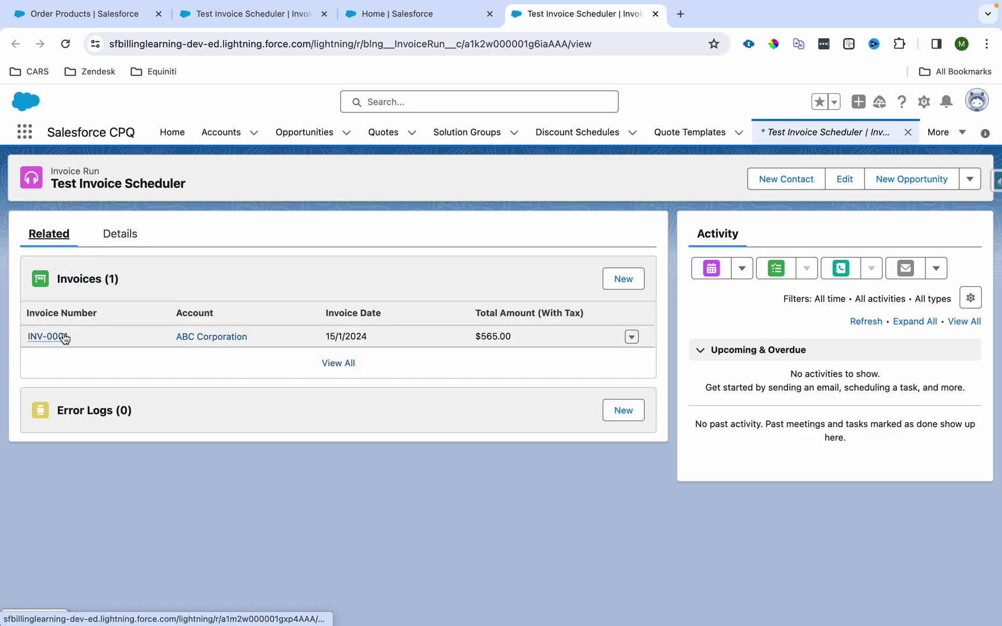
mouse_move(63, 338)
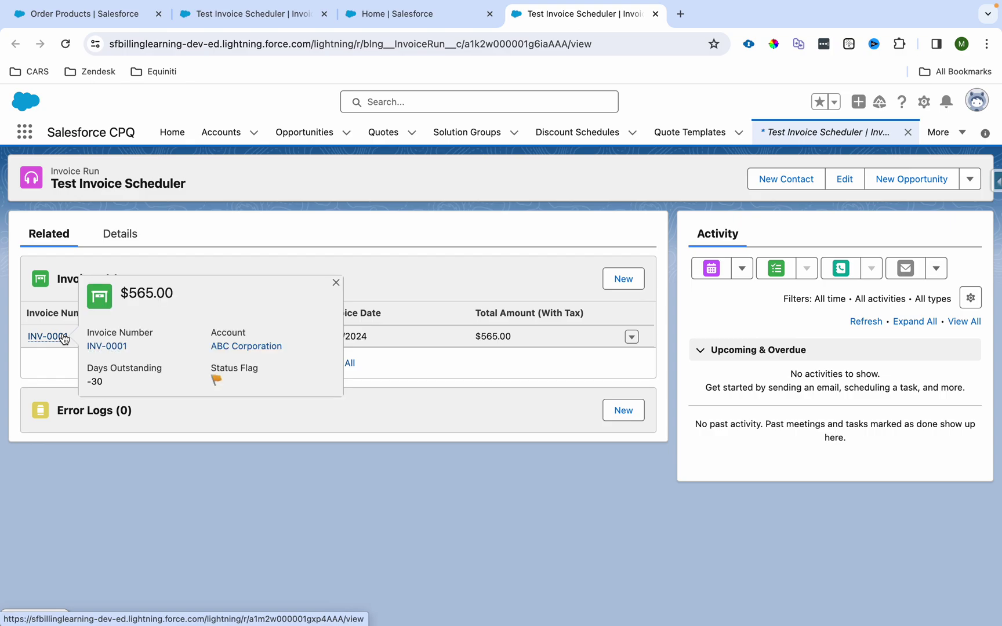
click(64, 337)
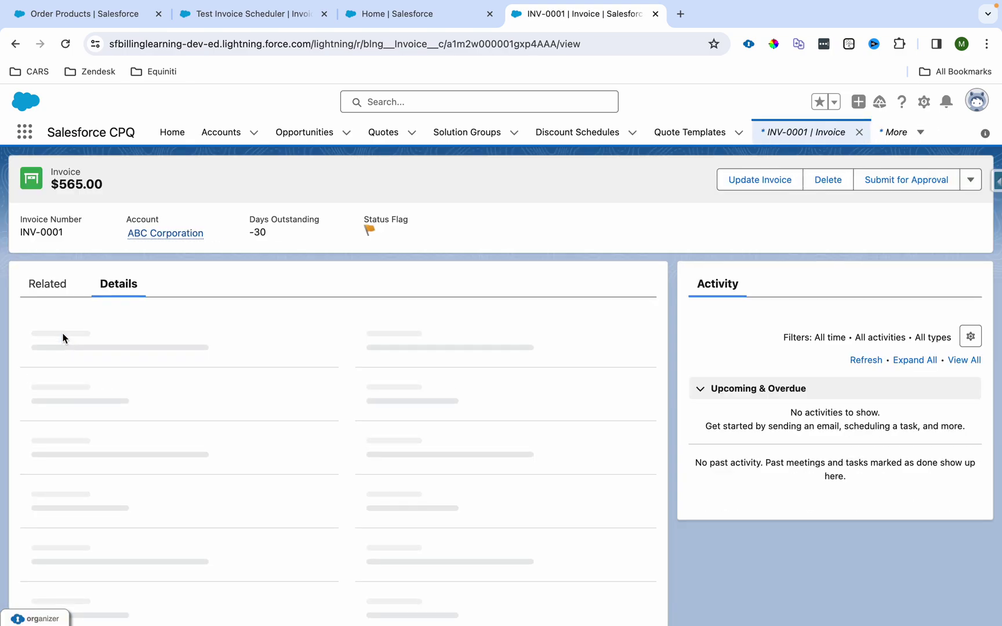
- Compare INV-0001's three invoice lines with the order products, noting Software Services ends 31/5/2024
click(53, 285)
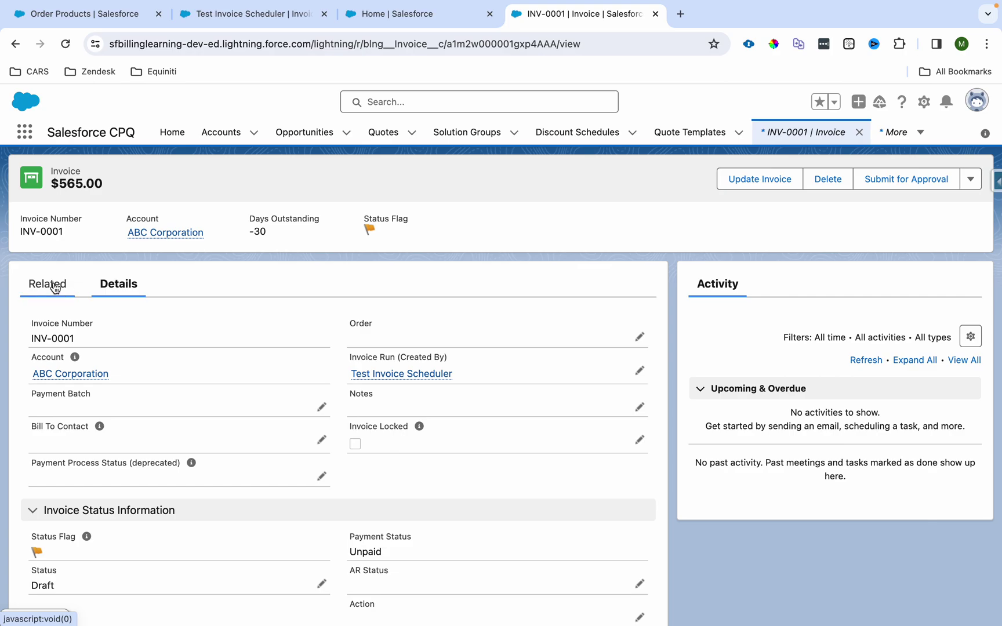
click(325, 458)
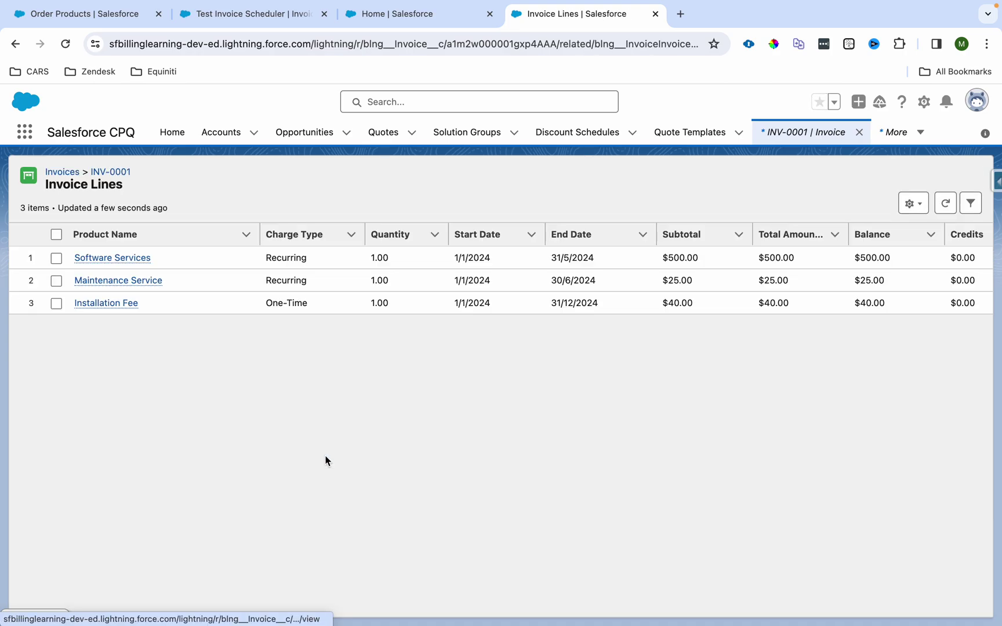
click(116, 13)
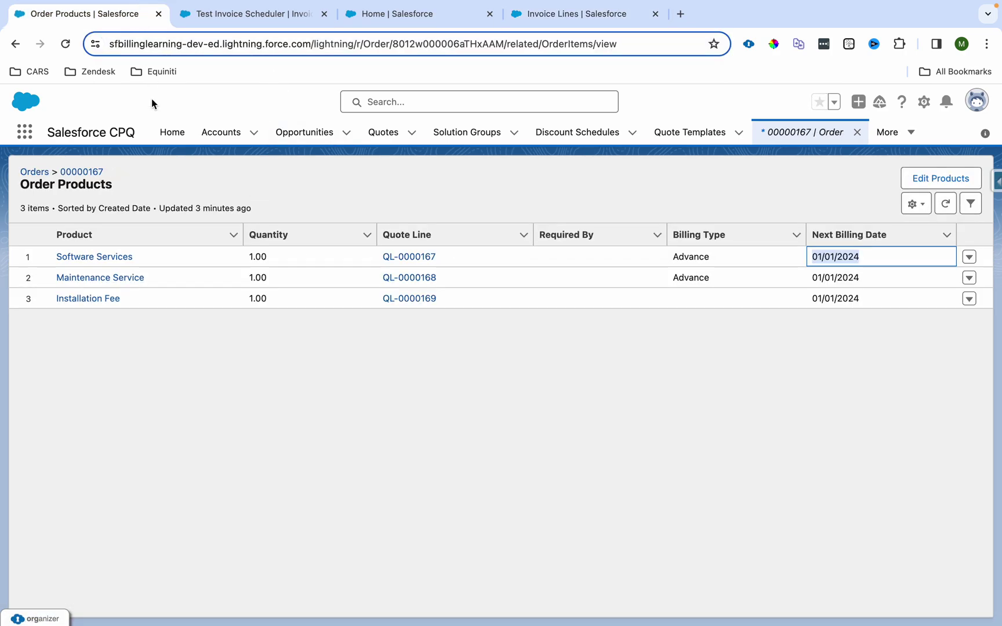
click(156, 277)
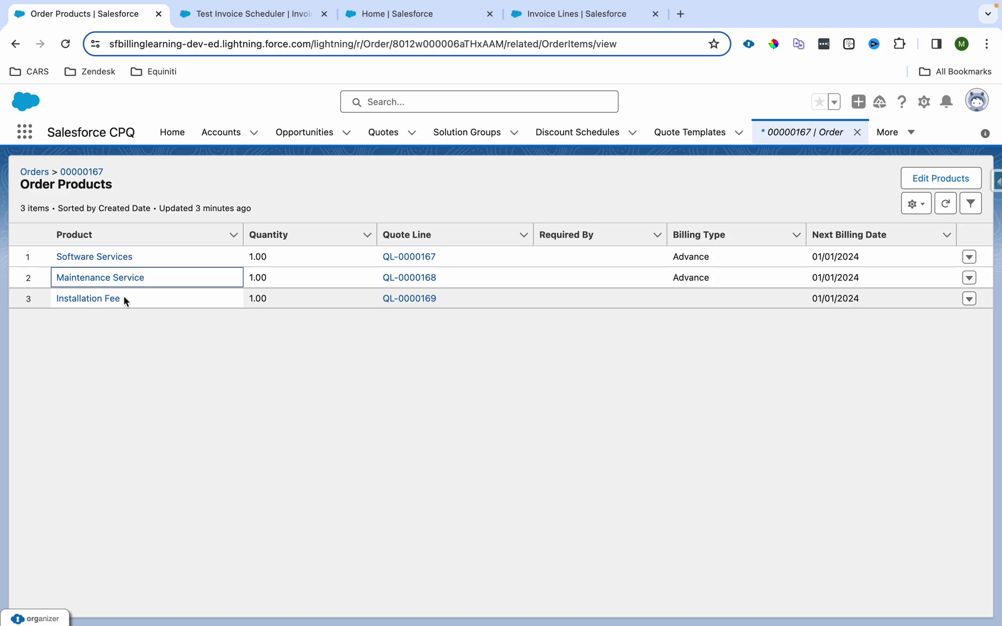
click(573, 9)
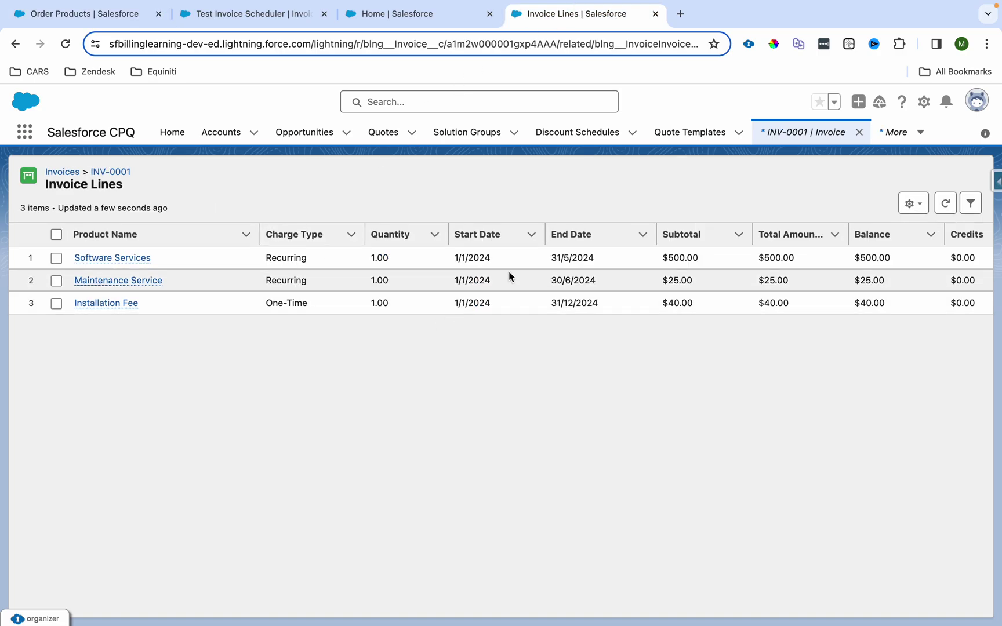
drag(549, 261, 592, 255)
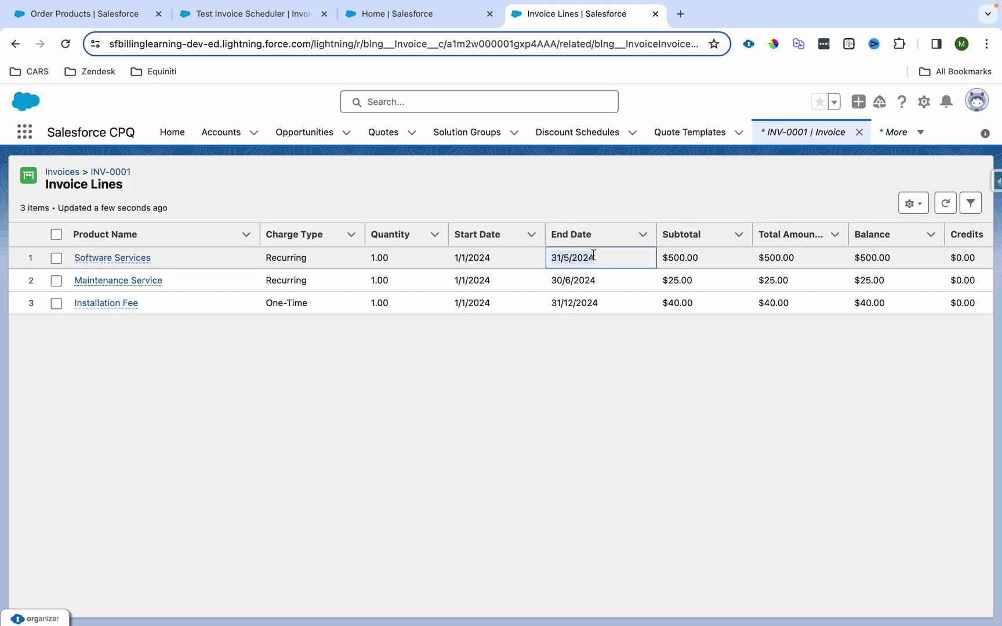
click(224, 15)
- Reopen the Test Invoice Scheduler record and review its invoice run entry
click(16, 44)
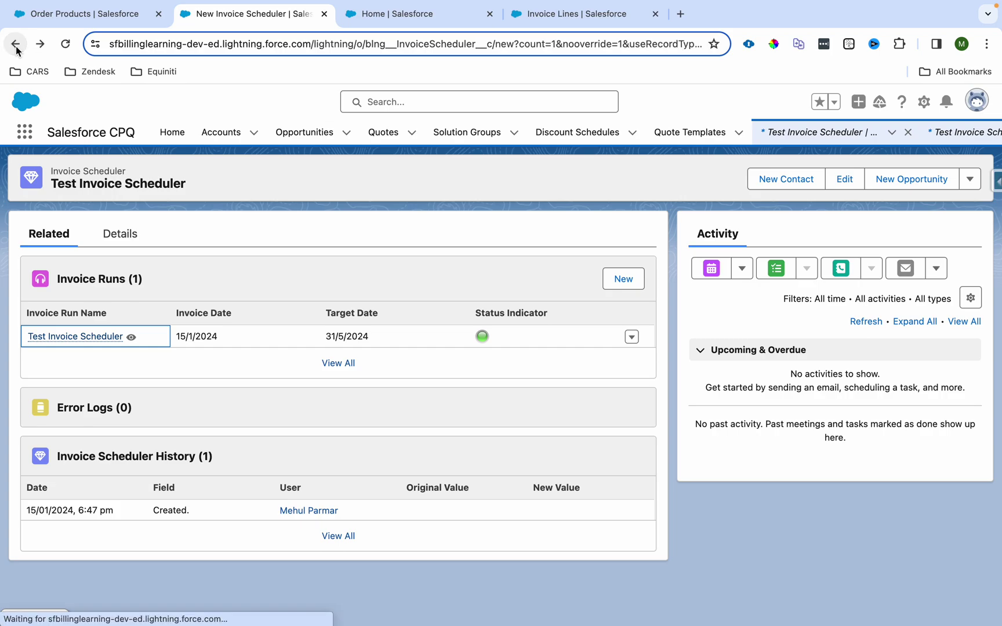
click(457, 543)
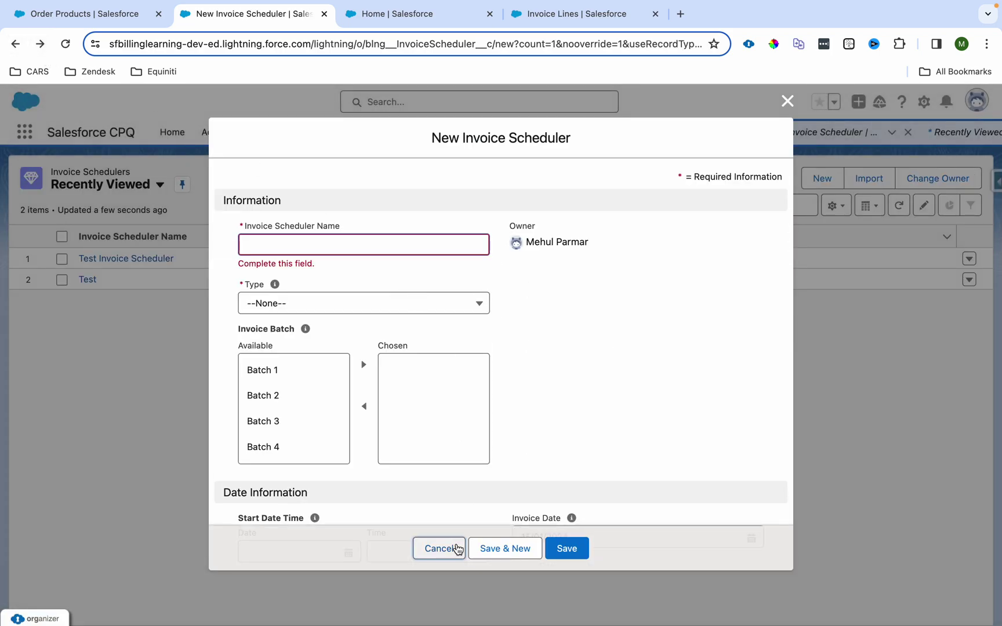
click(107, 259)
scroll(292, 438, down, 3)
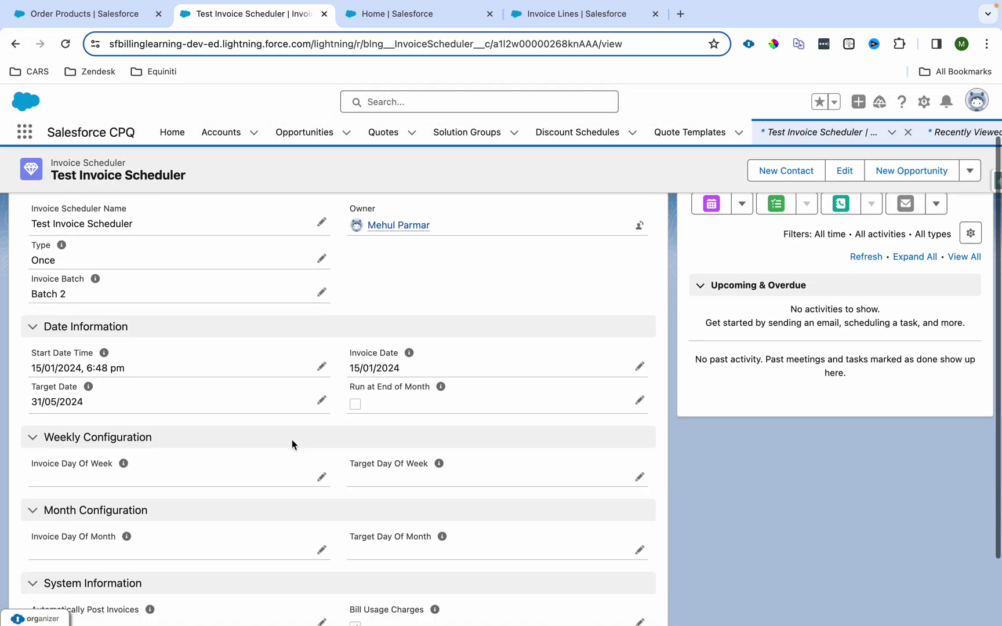
drag(30, 371, 106, 375)
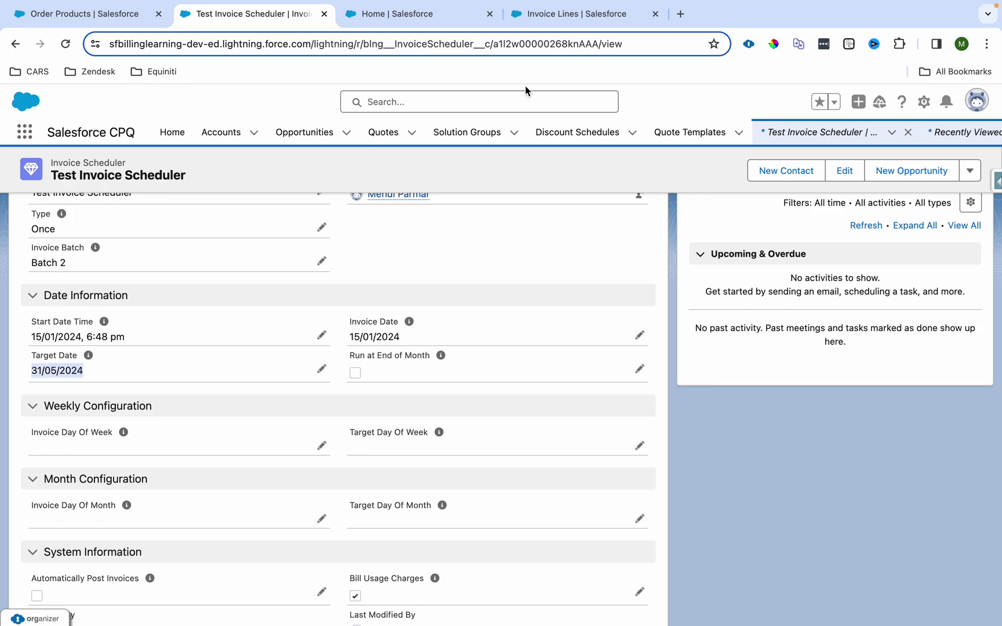
- Review the invoice lines' end dates, noting Installation Fee ends 31/12/2024, and return to INV-0001
click(570, 17)
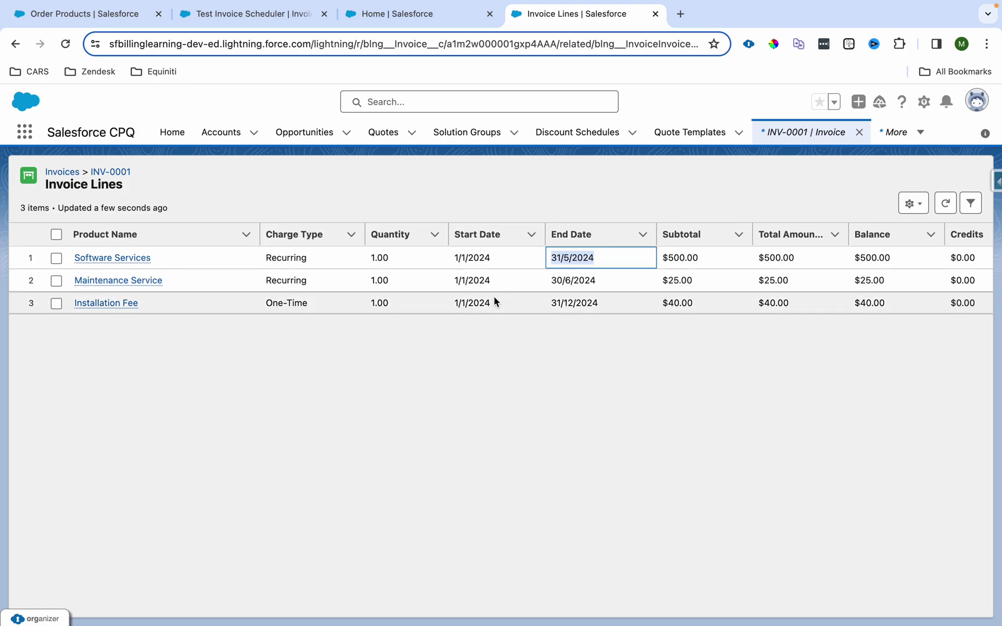
drag(601, 280, 459, 283)
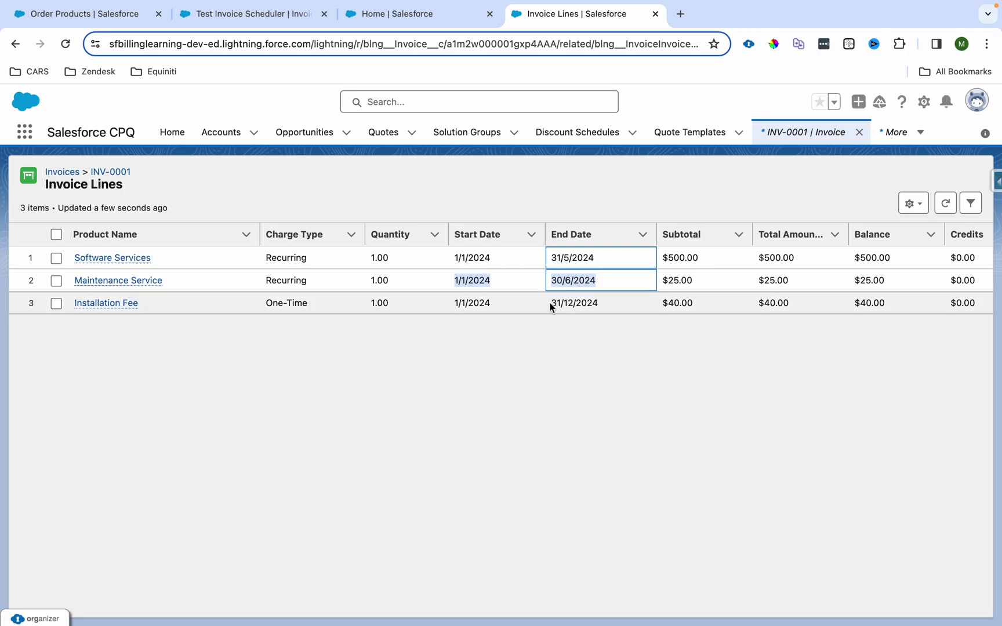
drag(552, 304, 600, 309)
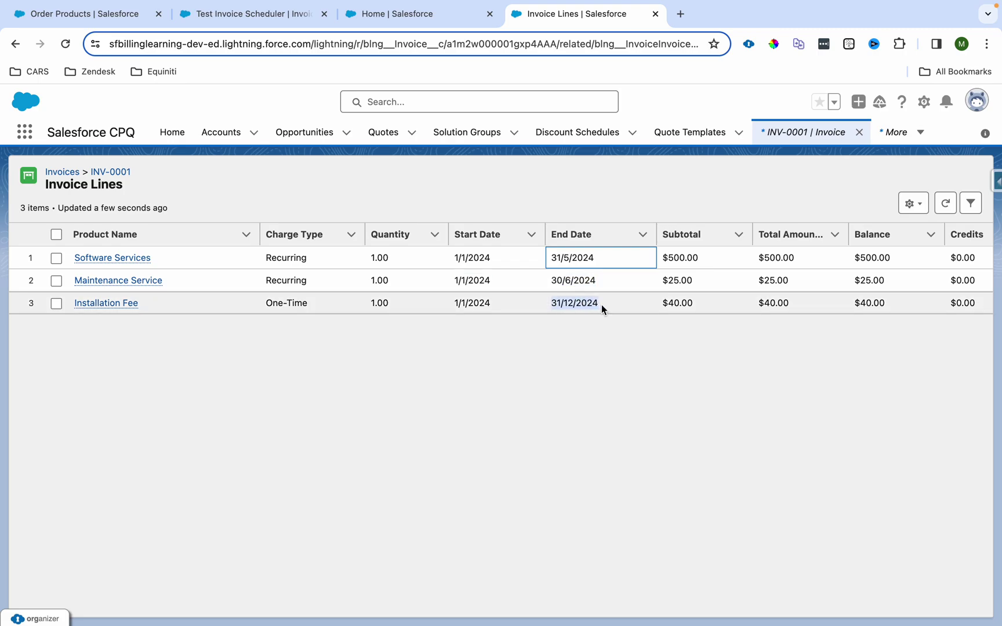
click(600, 303)
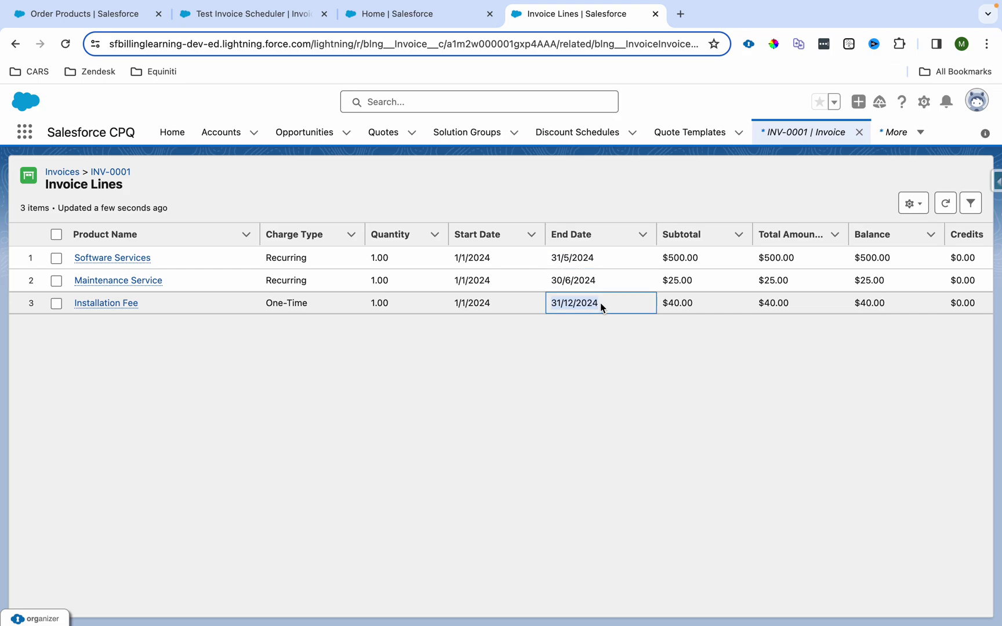
click(121, 172)
- Open Software Services, Maintenance Service and Installation Fee order products in separate tabs
click(91, 13)
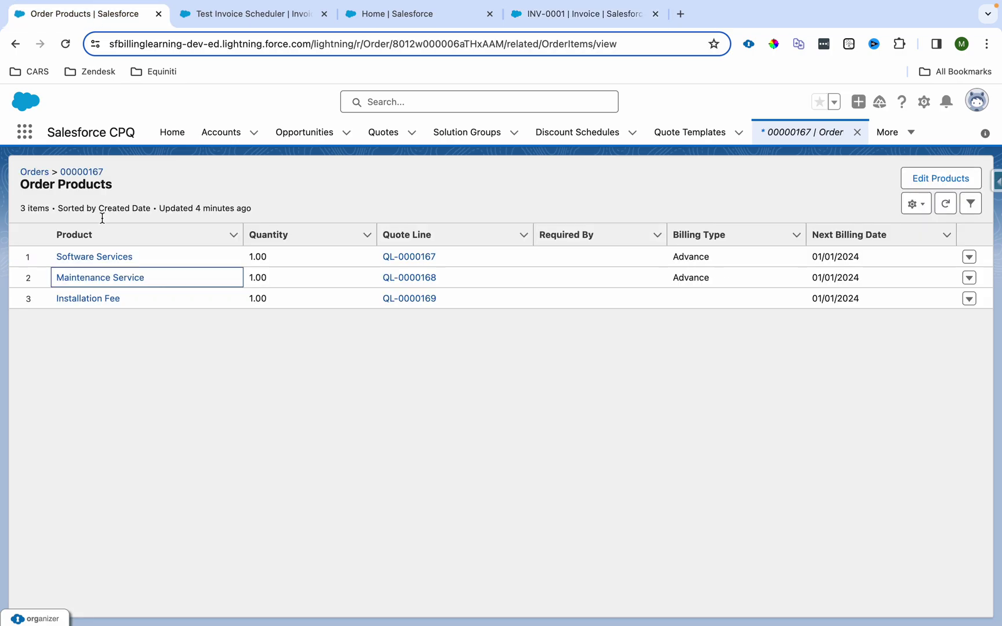
super+click(96, 257)
super+click(100, 278)
super+click(103, 299)
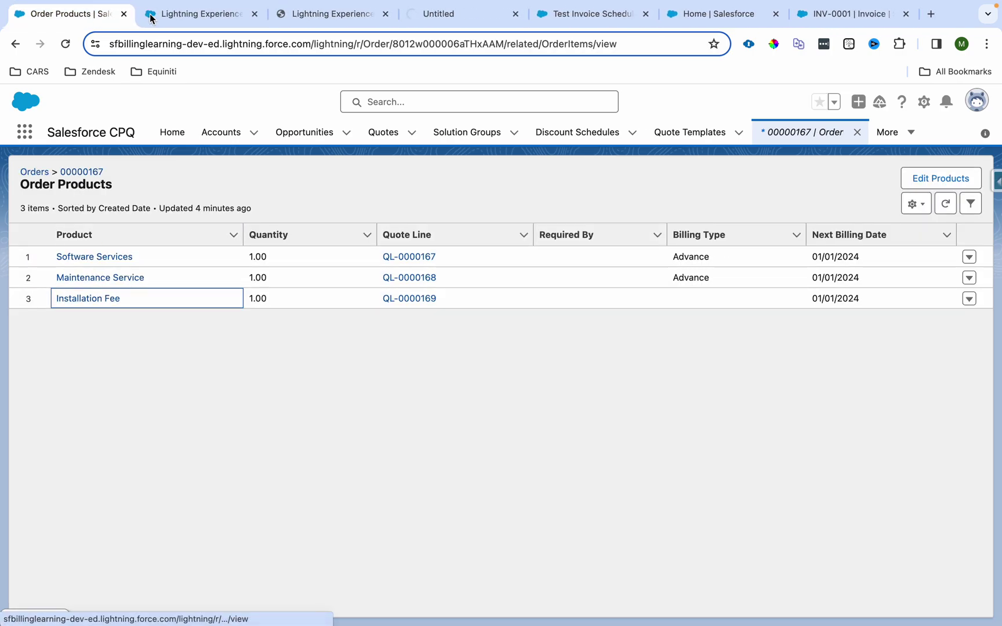
- Confirm each order product's Invoice Run Processing Status is In Progress
click(195, 18)
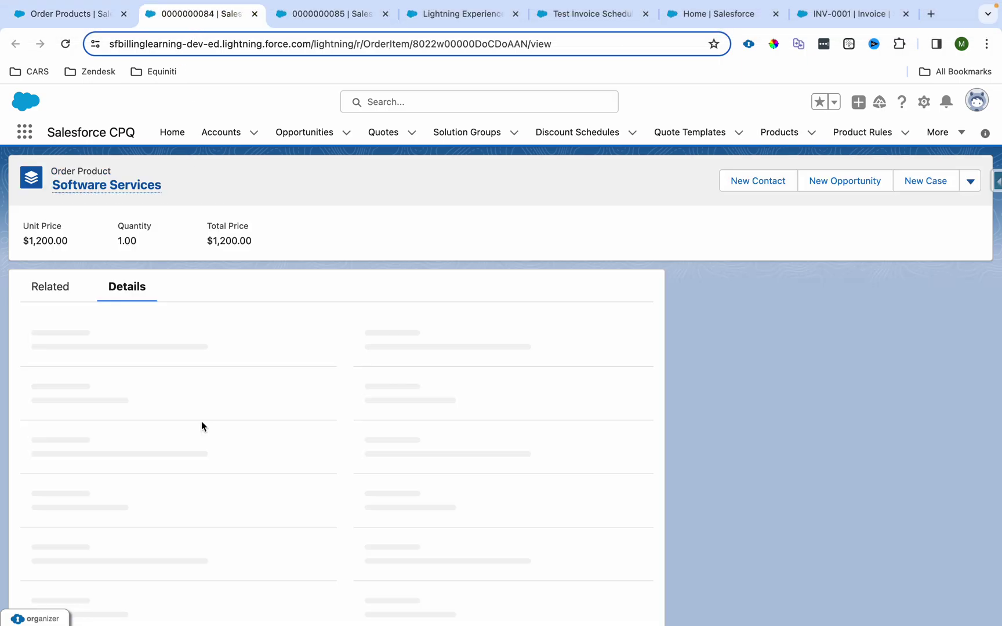
scroll(201, 426, down, 10)
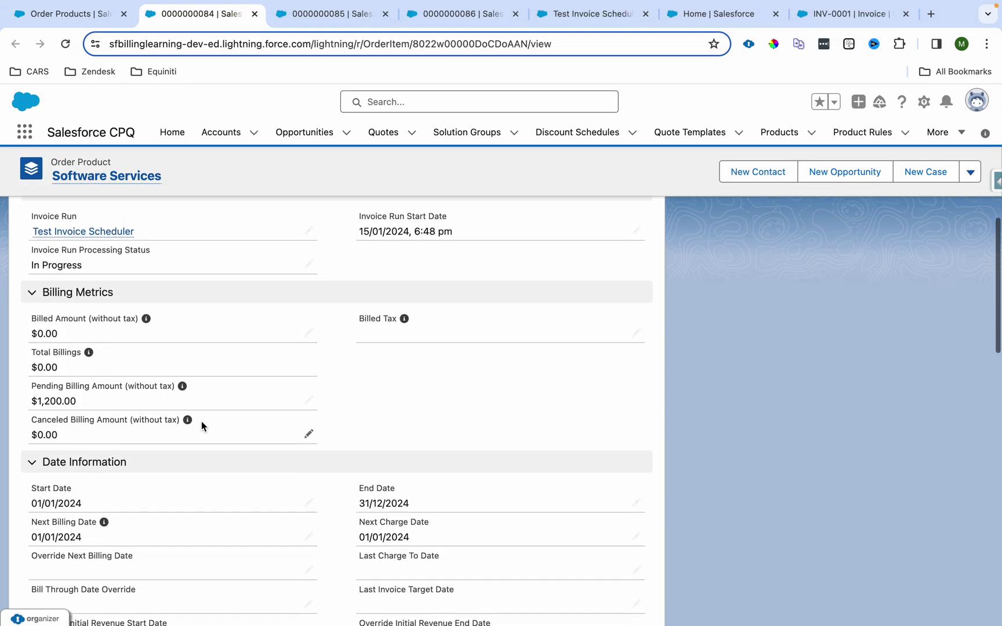
scroll(202, 426, up, 2)
drag(29, 295, 194, 297)
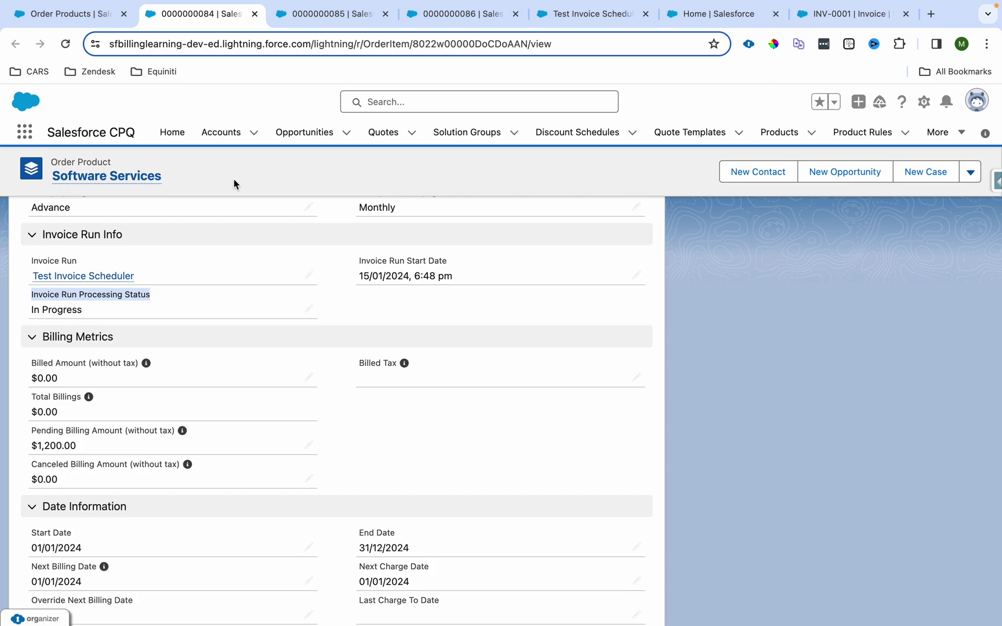
click(326, 15)
scroll(172, 329, down, 6)
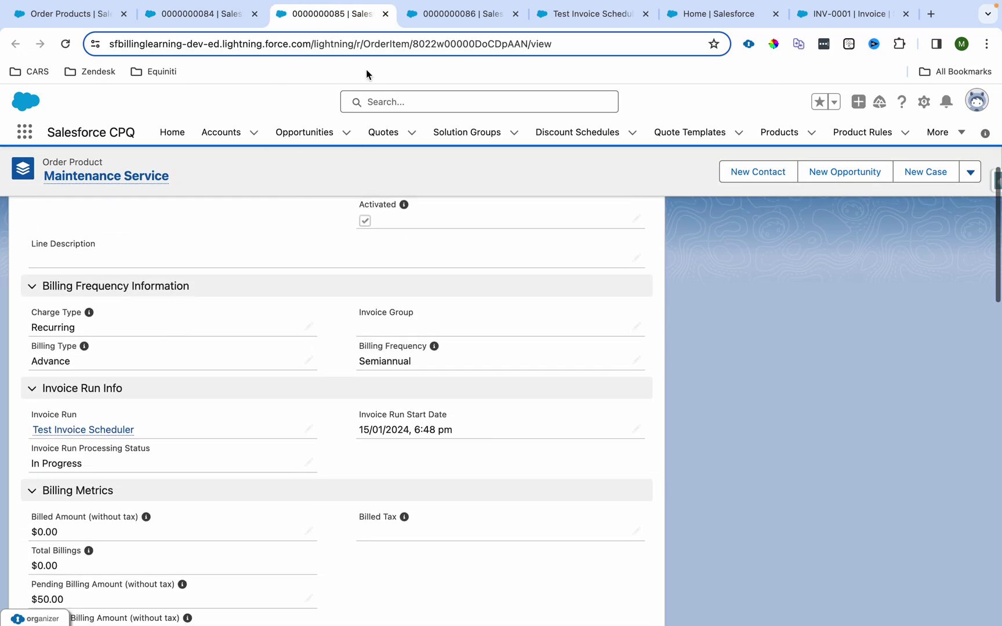
click(426, 20)
scroll(212, 386, down, 5)
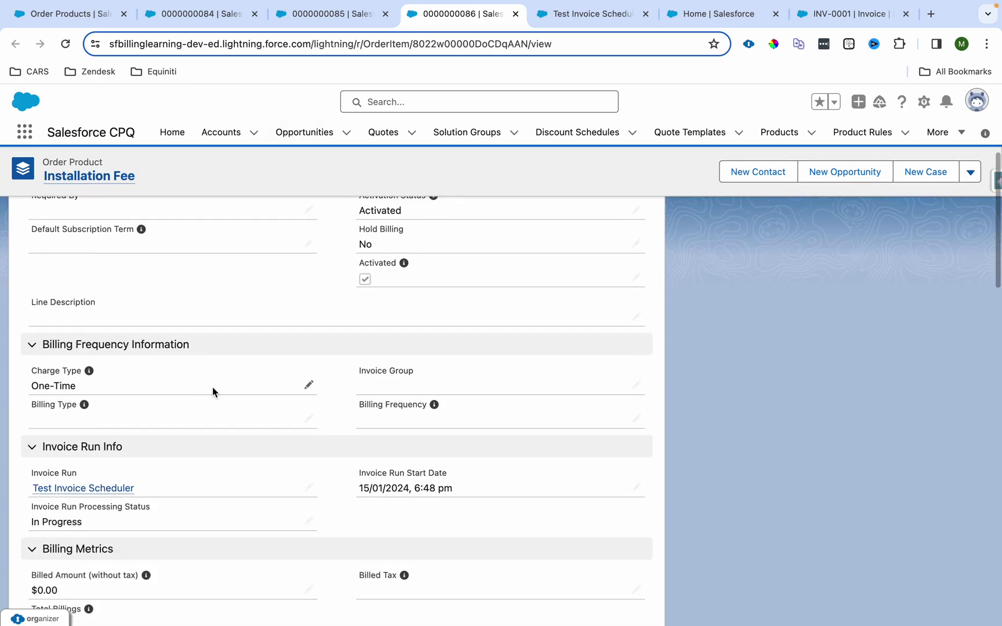
scroll(212, 387, down, 2)
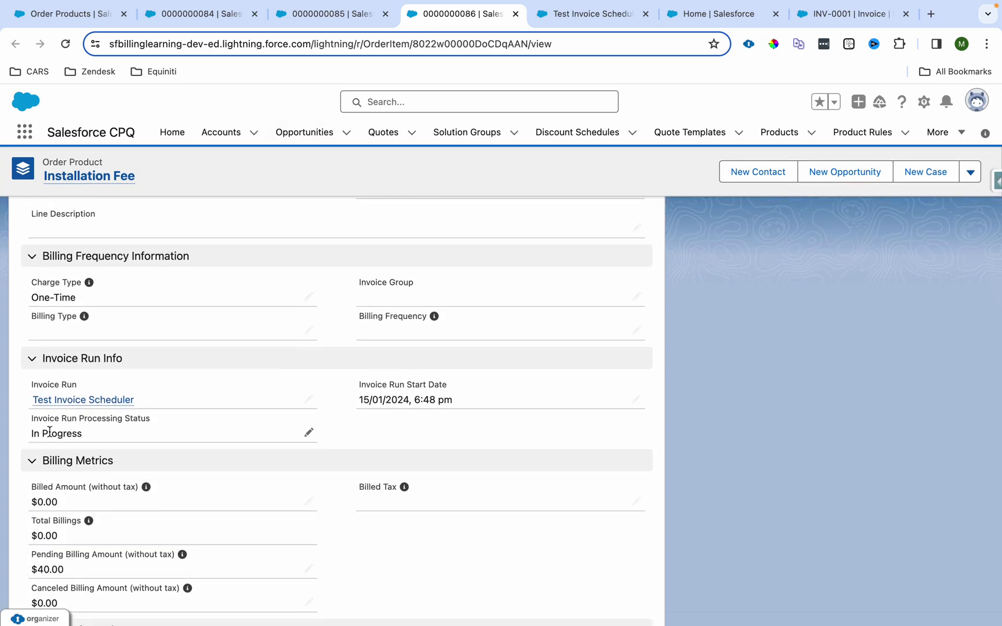
drag(26, 419, 168, 421)
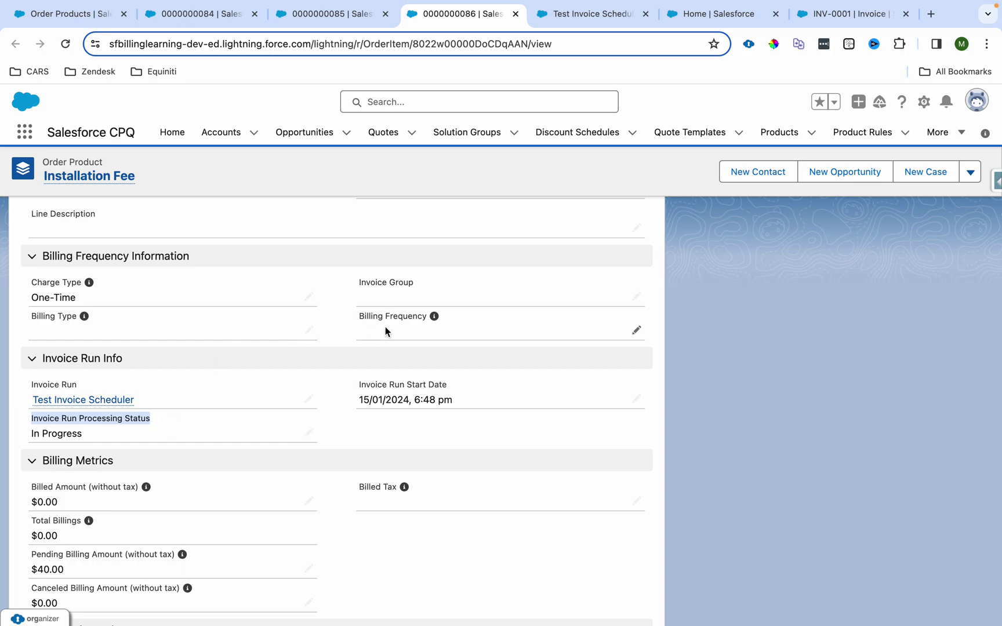
- Set invoice INV-0001's status to Posted and save it
click(825, 18)
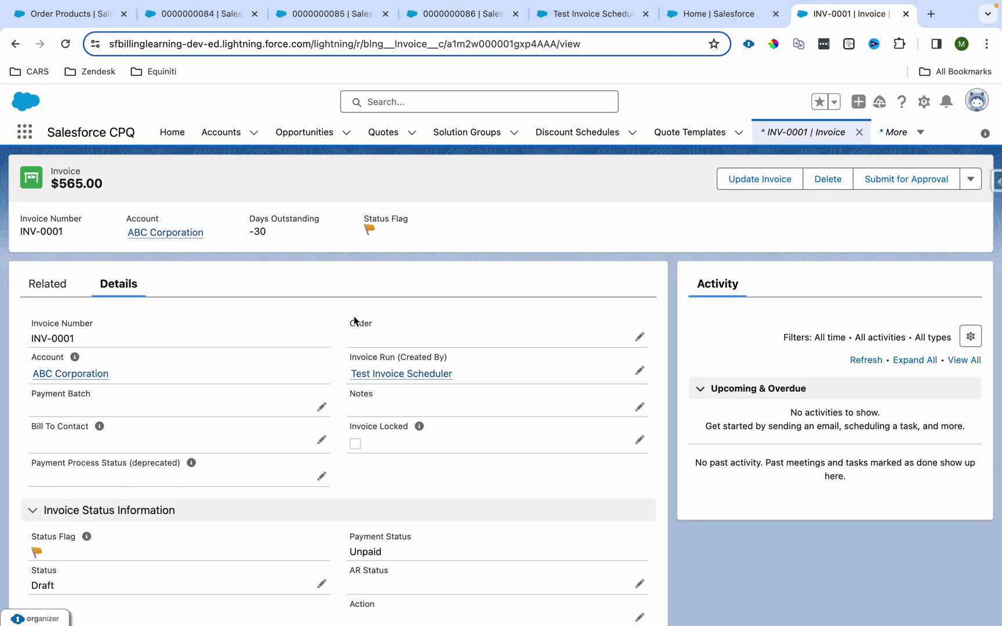
scroll(199, 557, down, 3)
double_click(199, 413)
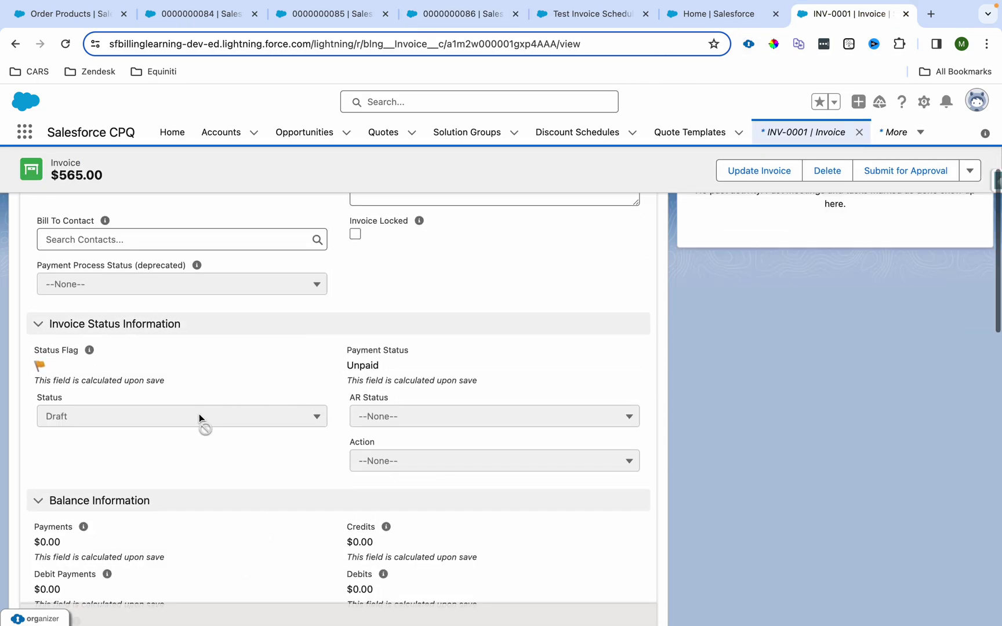
click(124, 428)
click(166, 342)
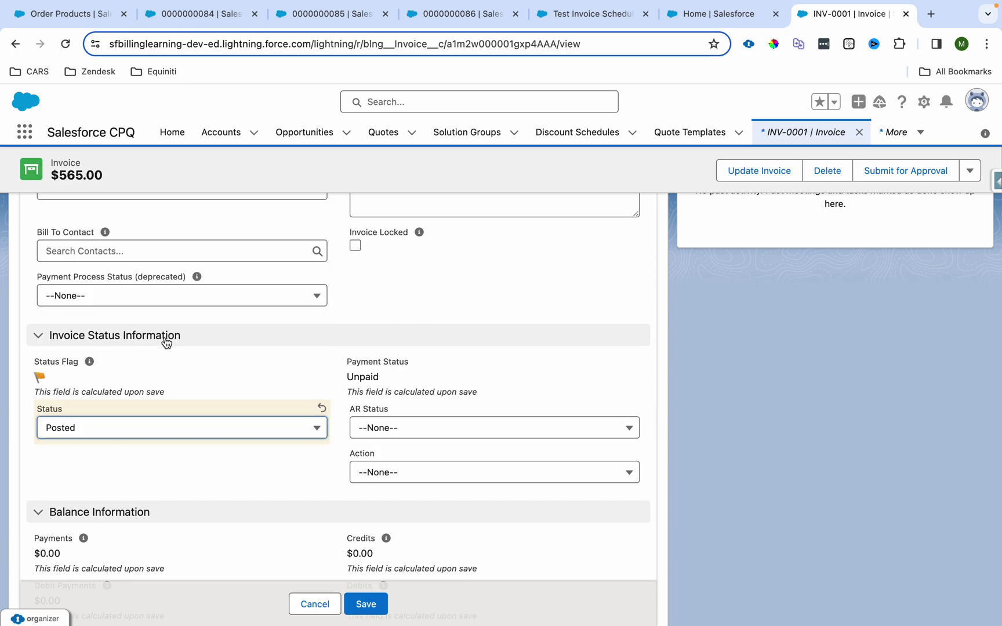
click(364, 605)
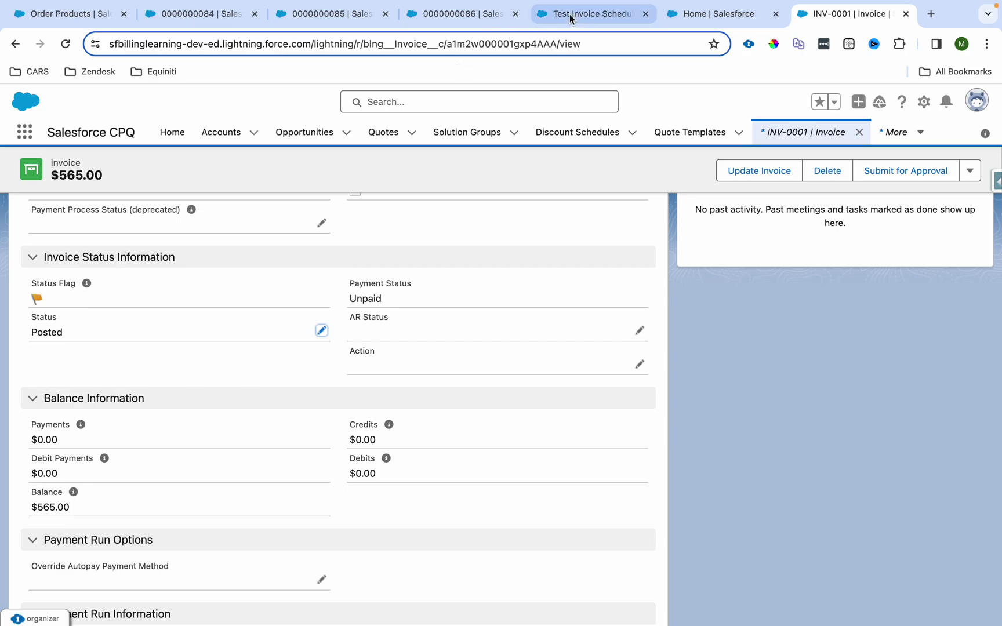
- Reload the order products and confirm Software Services is Pending Billing with $500.00 billed
click(206, 18)
click(224, 46)
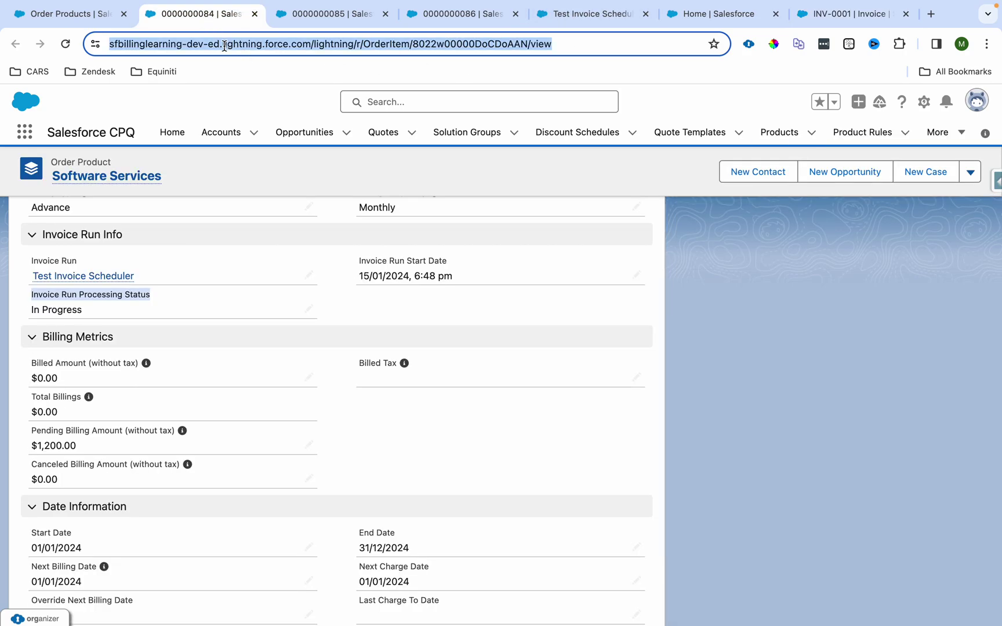
key(Return)
click(313, 16)
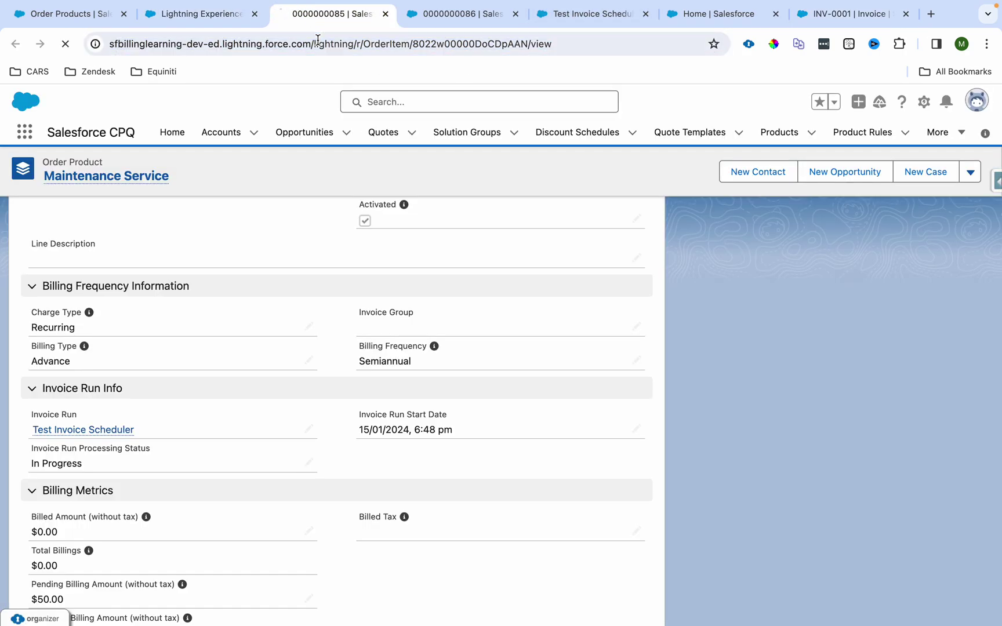
click(436, 16)
click(199, 44)
key(Return)
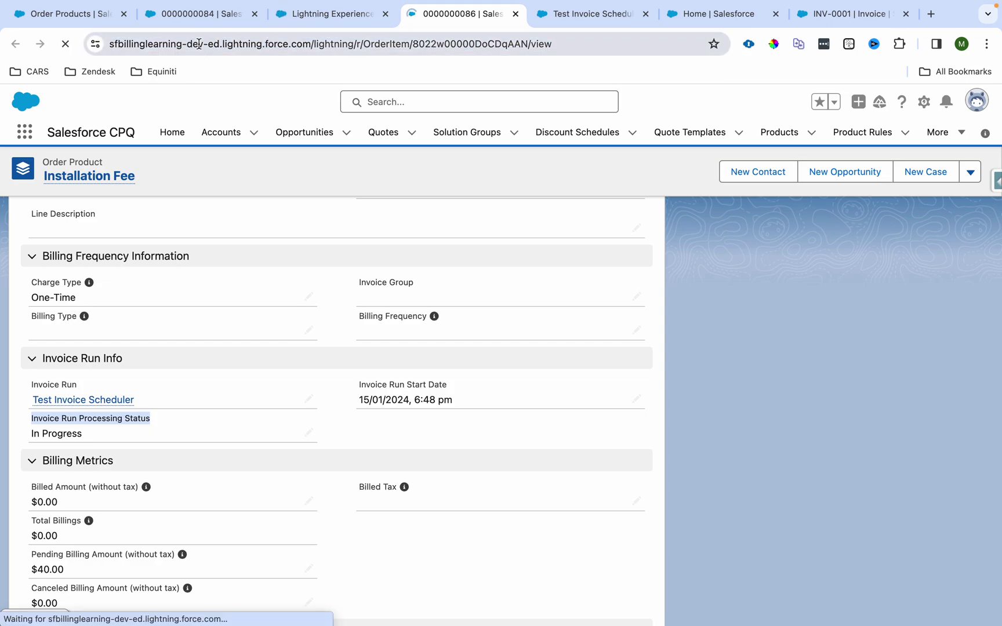
click(186, 16)
scroll(186, 477, down, 4)
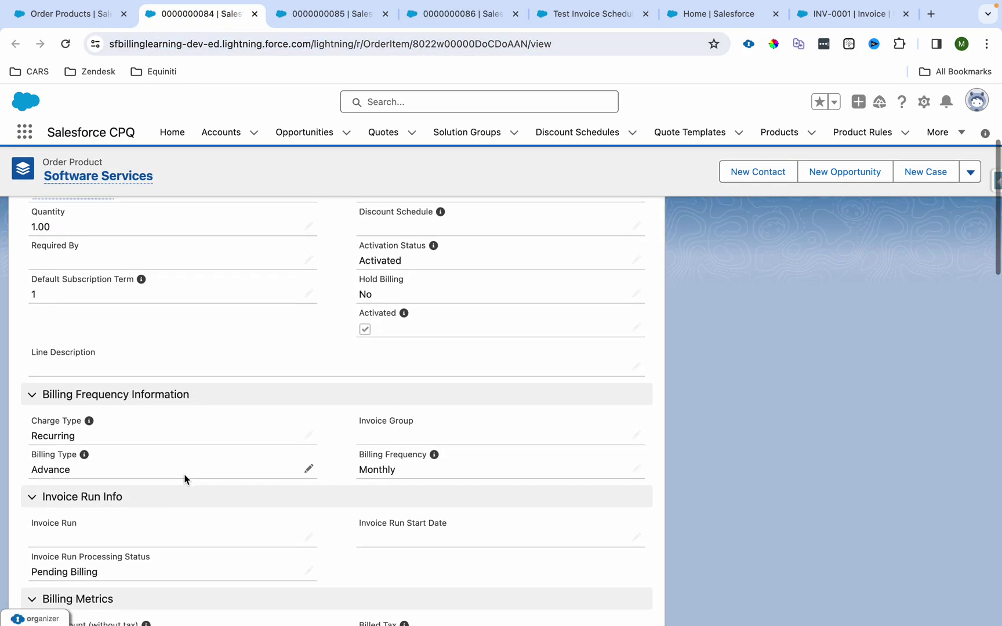
scroll(185, 479, down, 2)
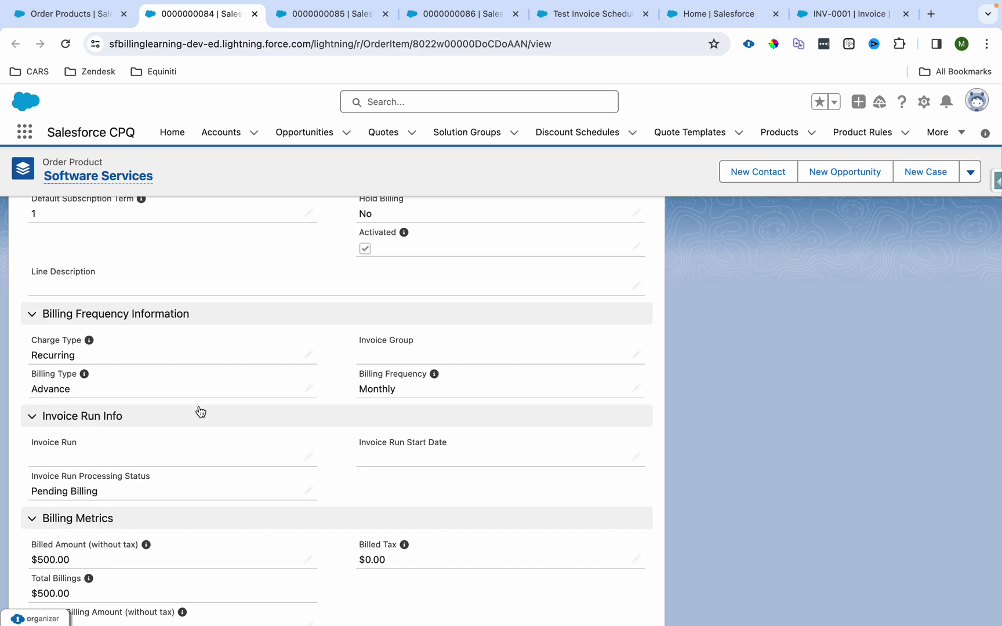
- Advance the presentation to the Let's Review slide
key(ctrl+Right)
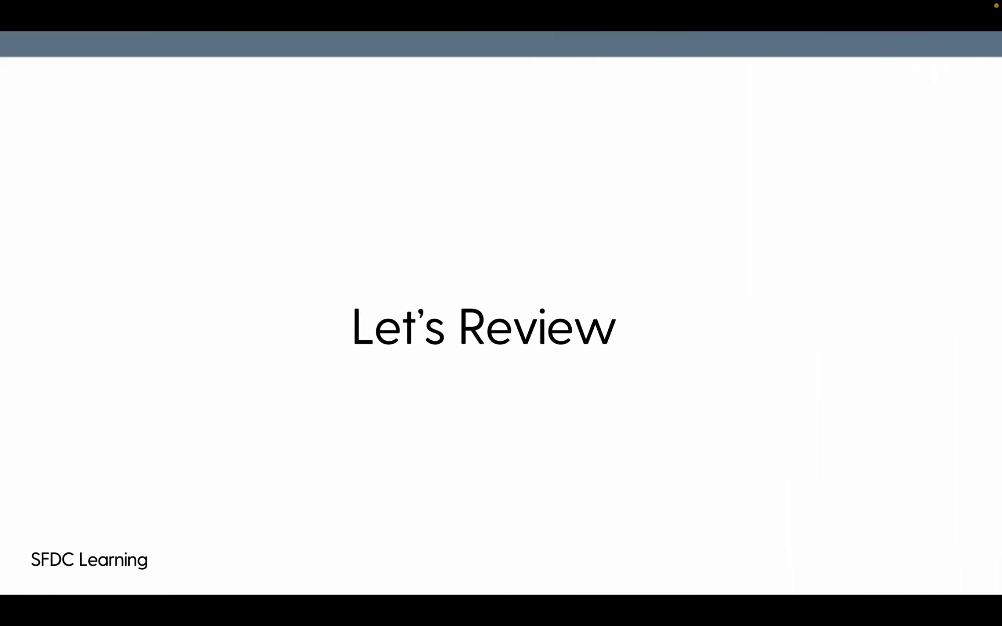